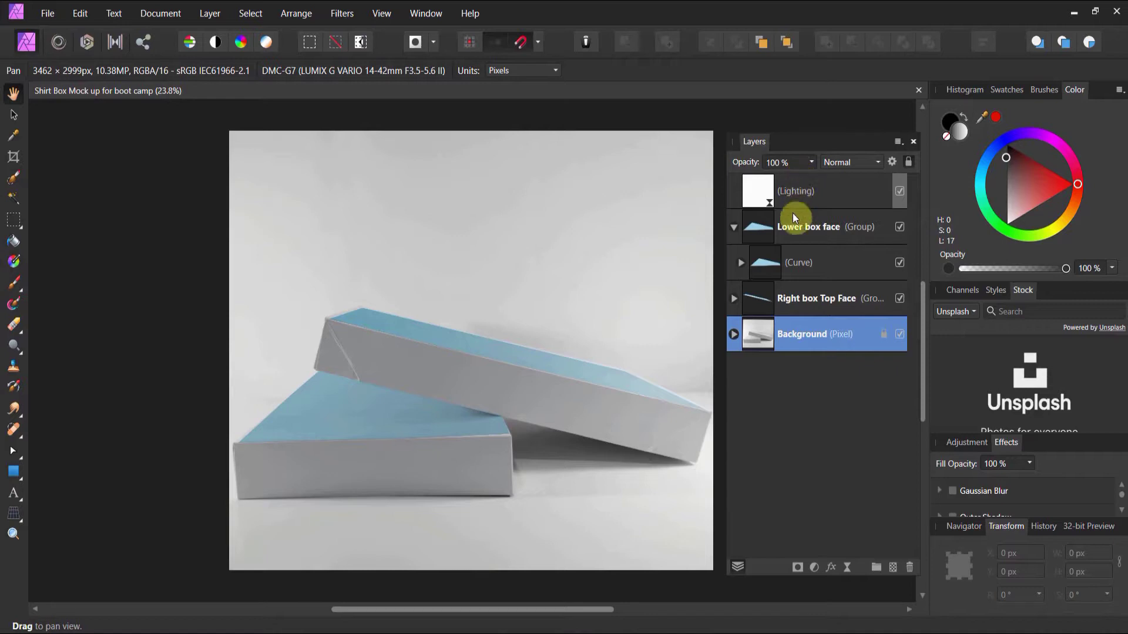
Expand Lower box face down to its embedded layer's HSL Shift and Perspective children
{"action": "left_click", "coordinate": [756, 234]}
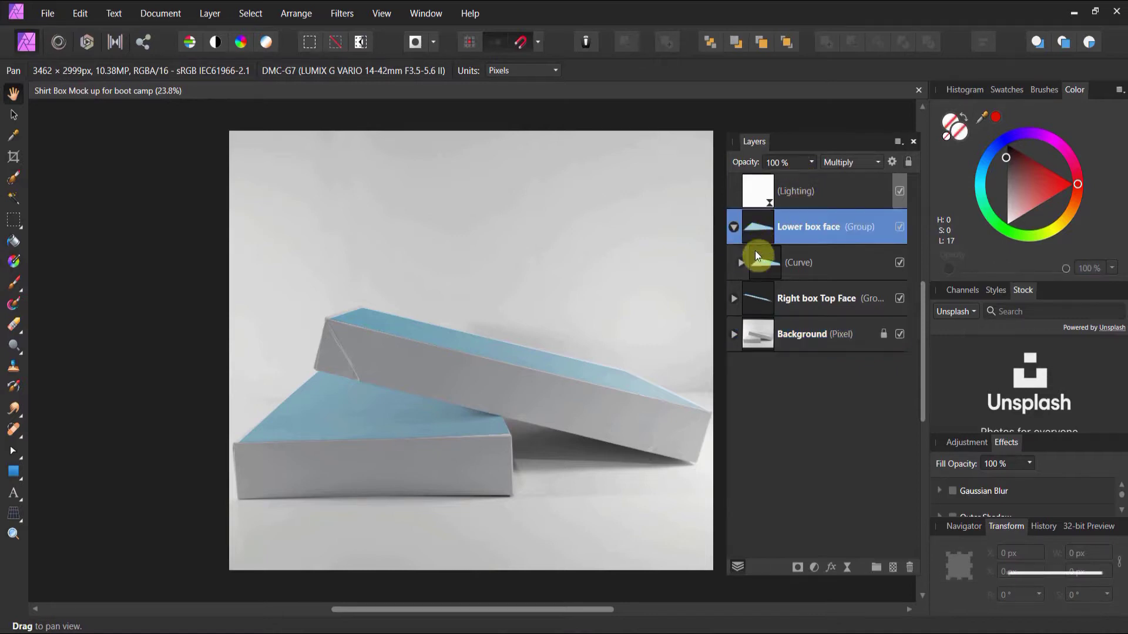
{"action": "left_click", "coordinate": [762, 264]}
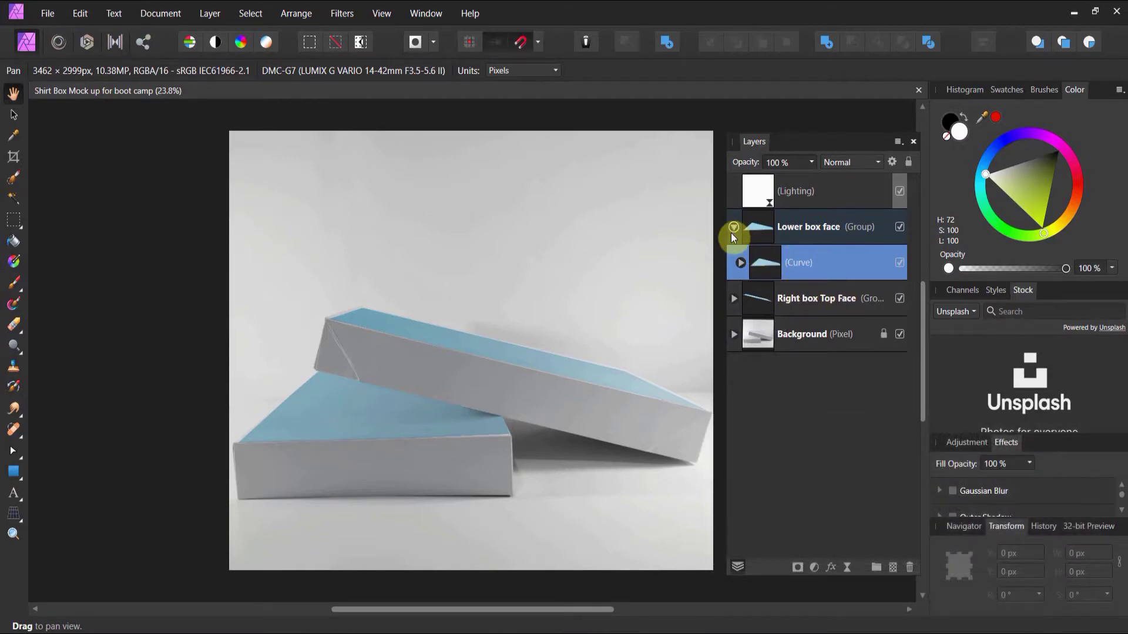
{"action": "left_click", "coordinate": [733, 227]}
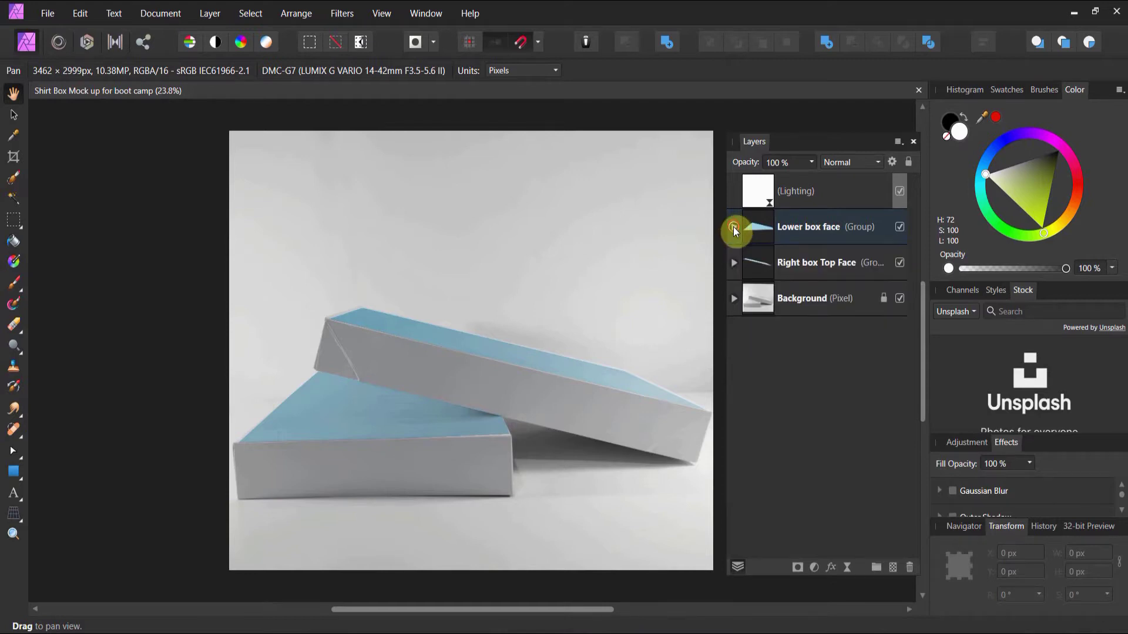
{"action": "left_click", "coordinate": [733, 228]}
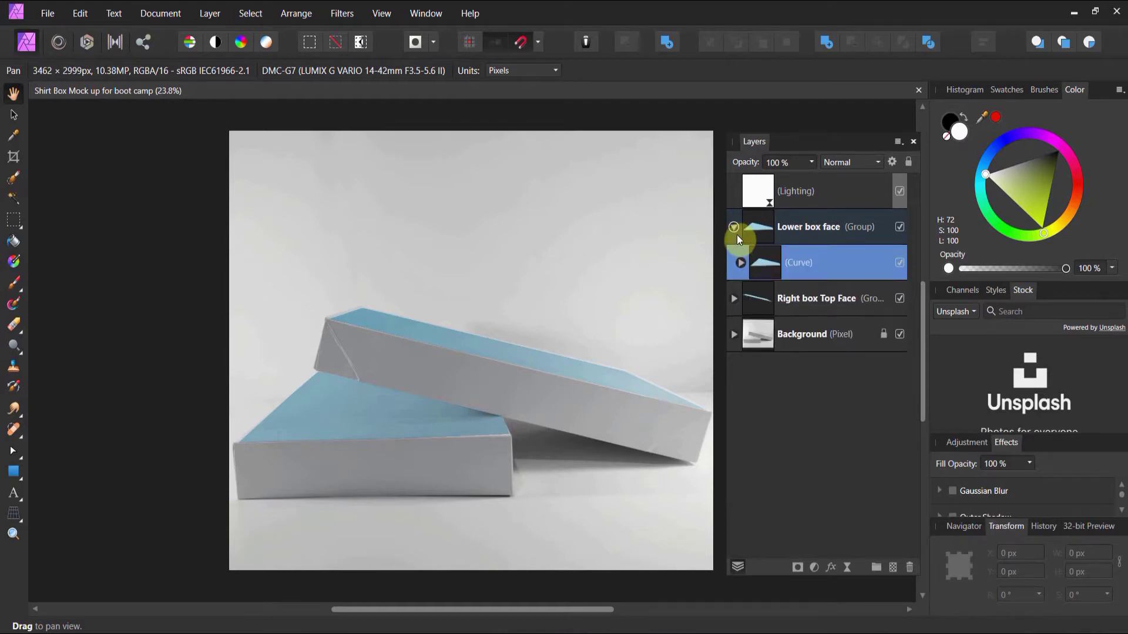
{"action": "left_click", "coordinate": [736, 264]}
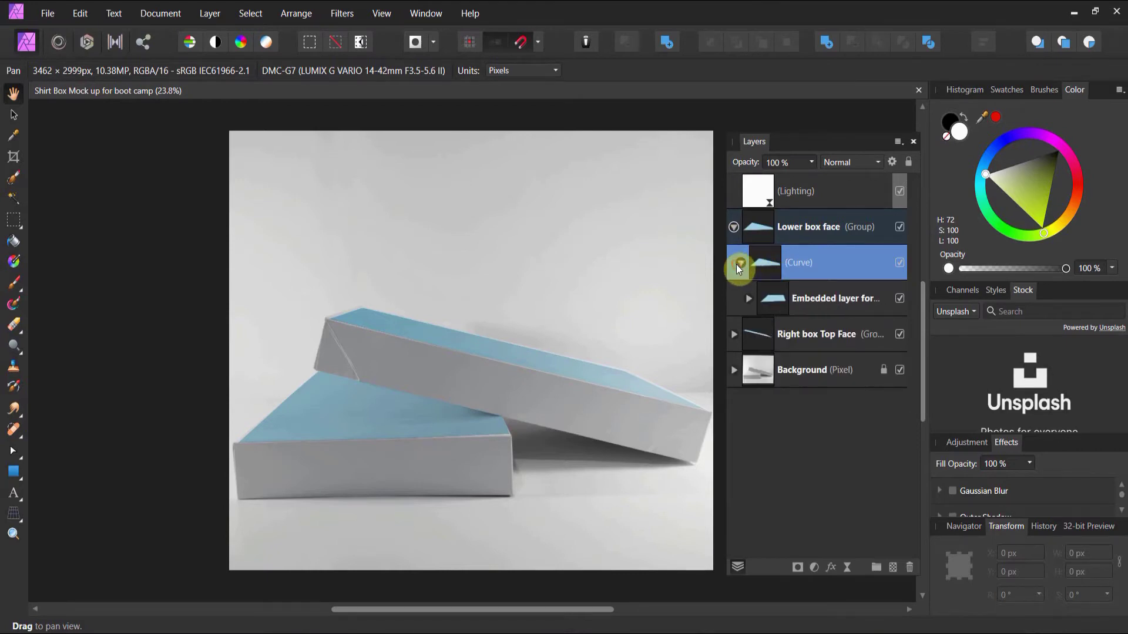
{"action": "left_click", "coordinate": [749, 300]}
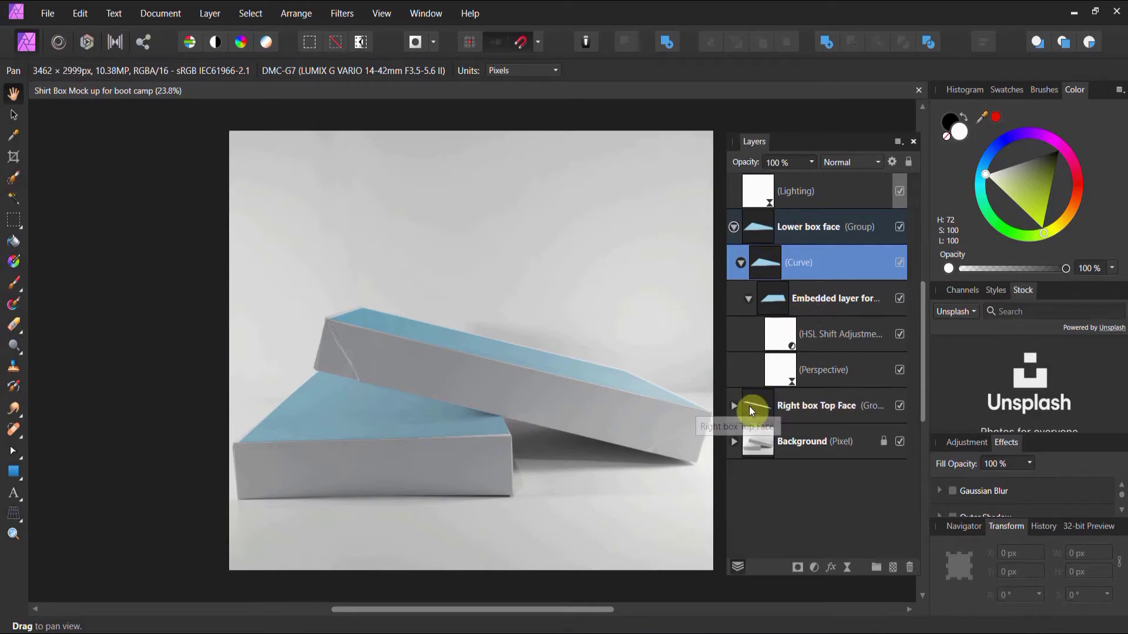
Expand Right box Top Face, its Curve layer and its nested embedded layer
{"action": "left_click", "coordinate": [734, 405]}
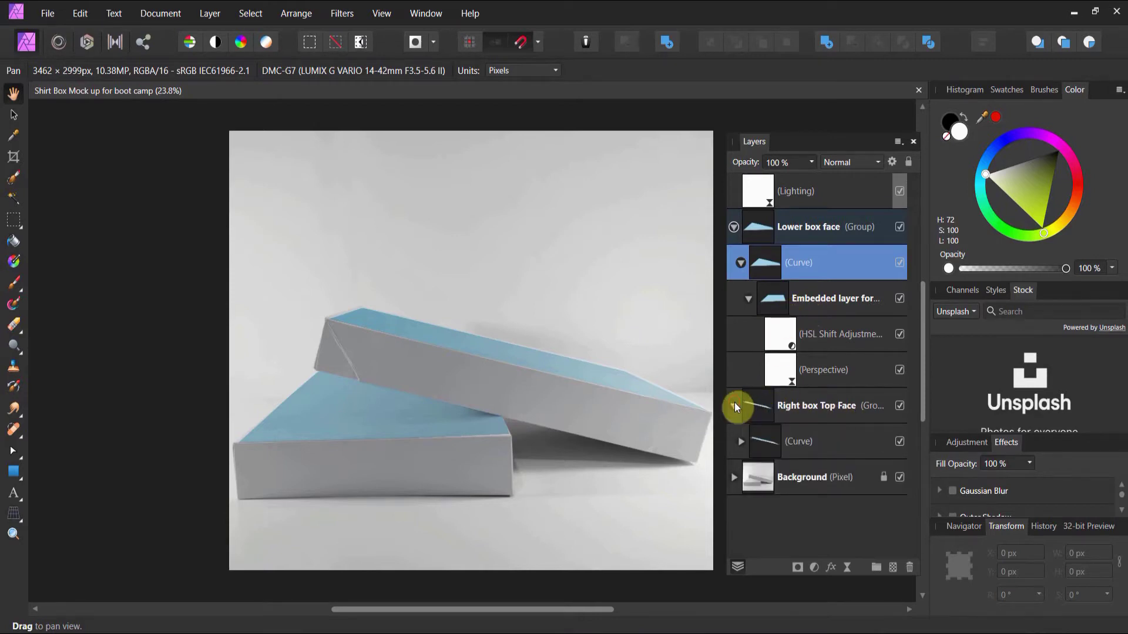
{"action": "left_click", "coordinate": [742, 442]}
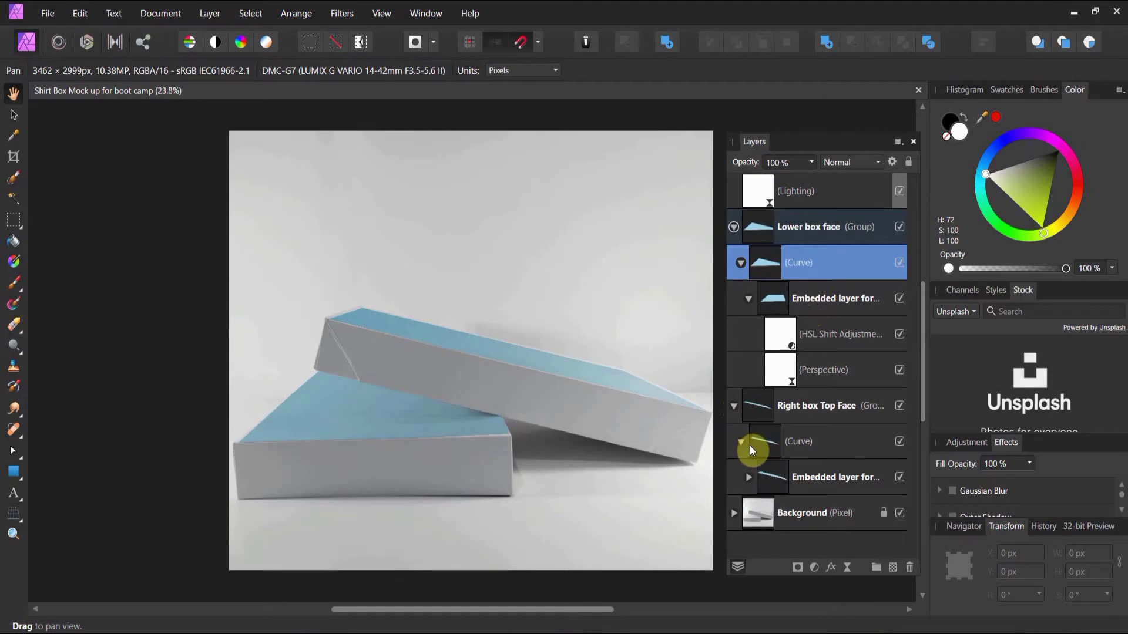
{"action": "left_click", "coordinate": [747, 475]}
{"action": "scroll", "coordinate": [778, 463], "scroll_direction": "down", "scroll_amount": 2}
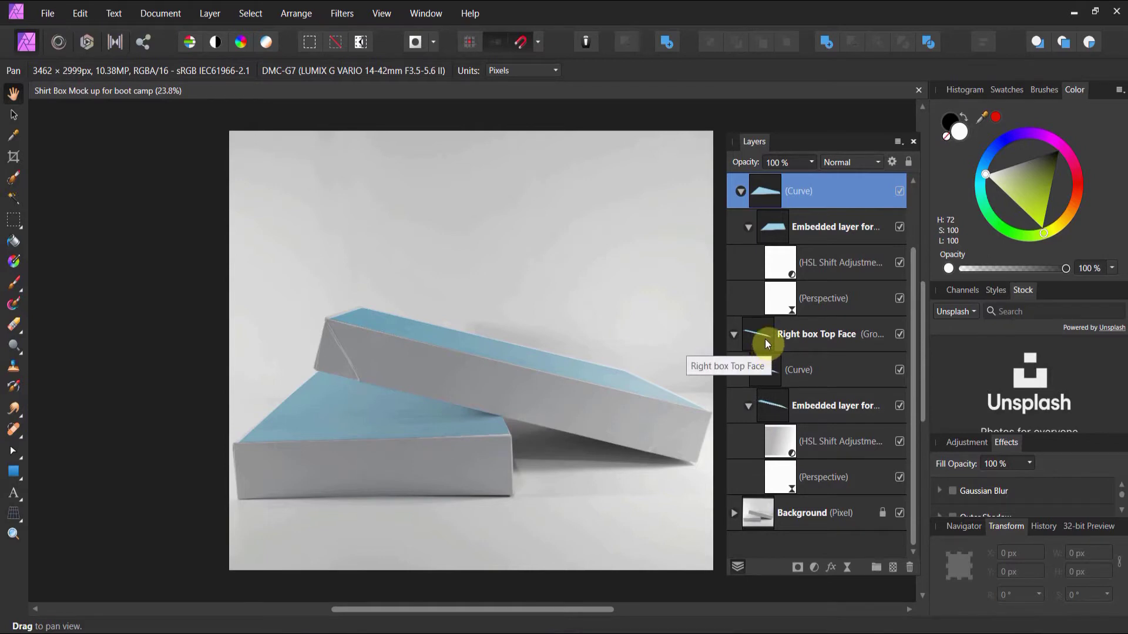
{"action": "scroll", "coordinate": [775, 258], "scroll_direction": "up", "scroll_amount": 2}
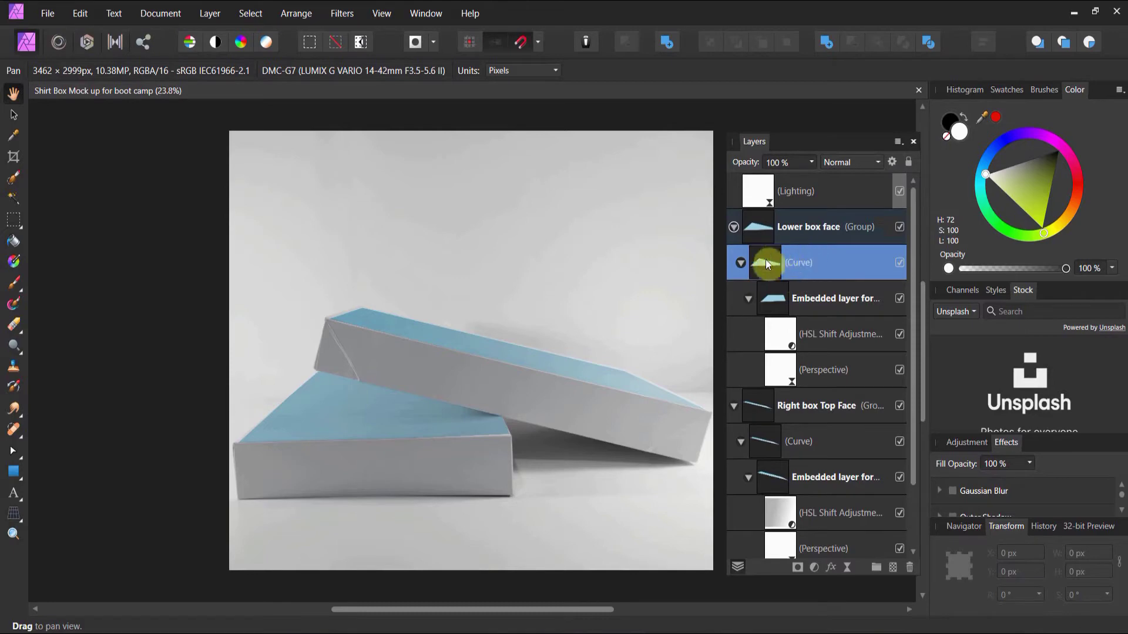
Hide the blue Rectangle in the lower face's embedded design to reveal the skull, then return to the mockup
{"action": "double_click", "coordinate": [781, 299]}
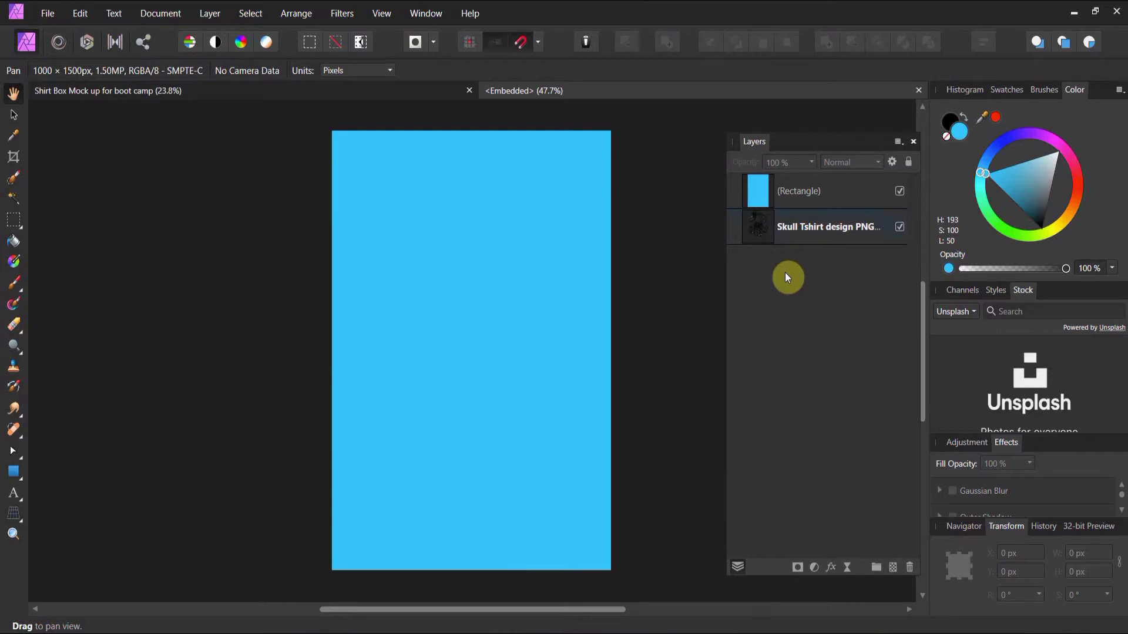
{"action": "left_click", "coordinate": [900, 191]}
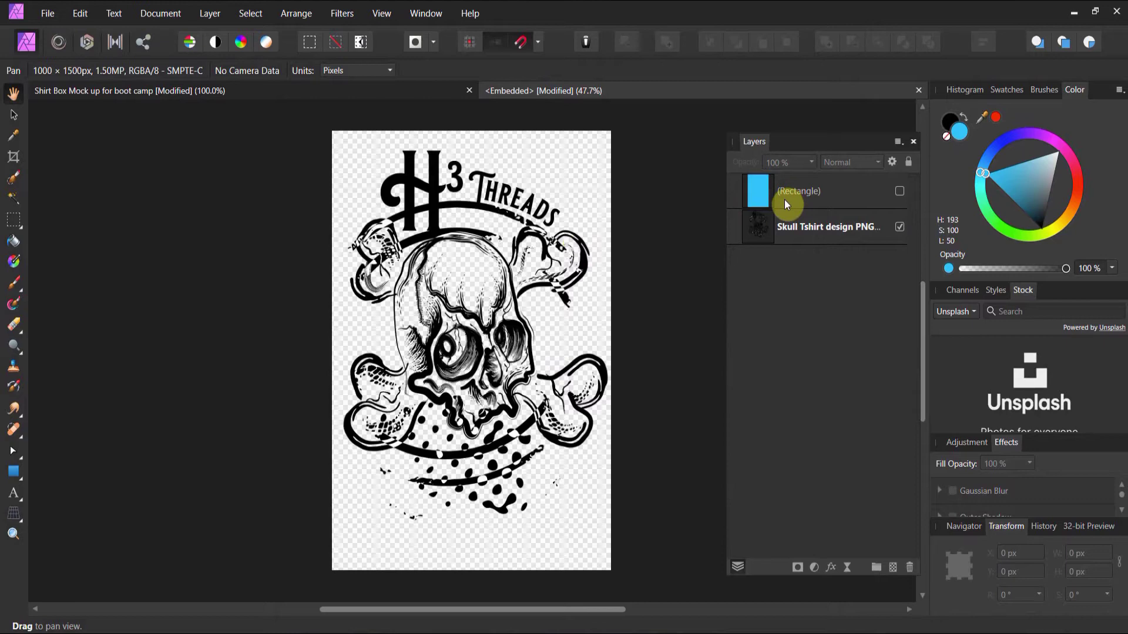
{"action": "left_click", "coordinate": [78, 97]}
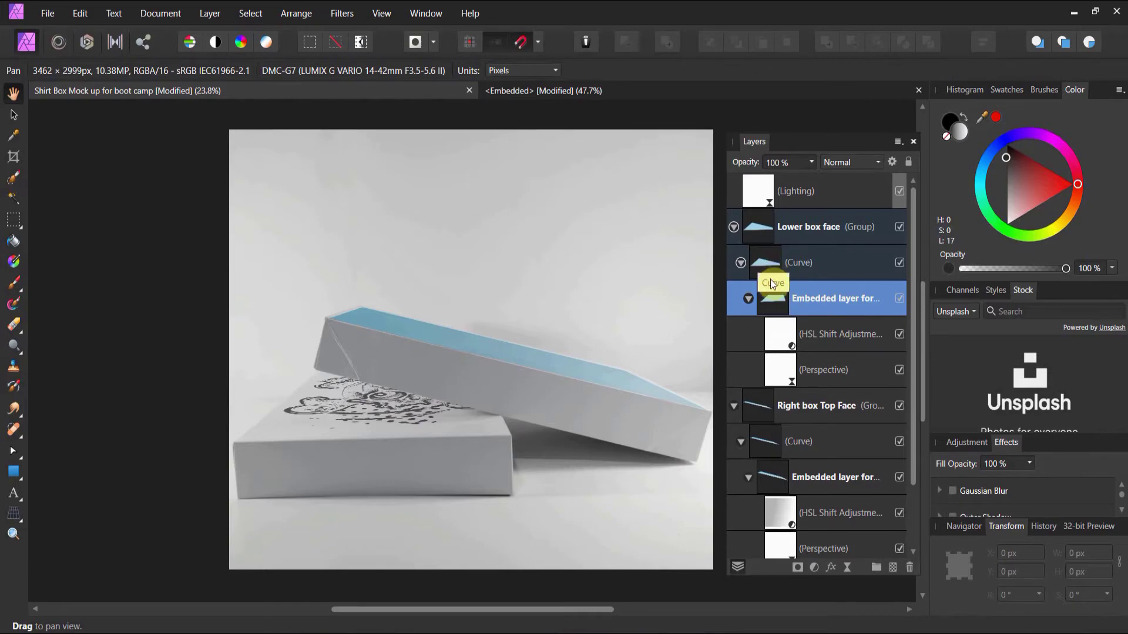
{"action": "scroll", "coordinate": [770, 282], "scroll_direction": "down", "scroll_amount": 2}
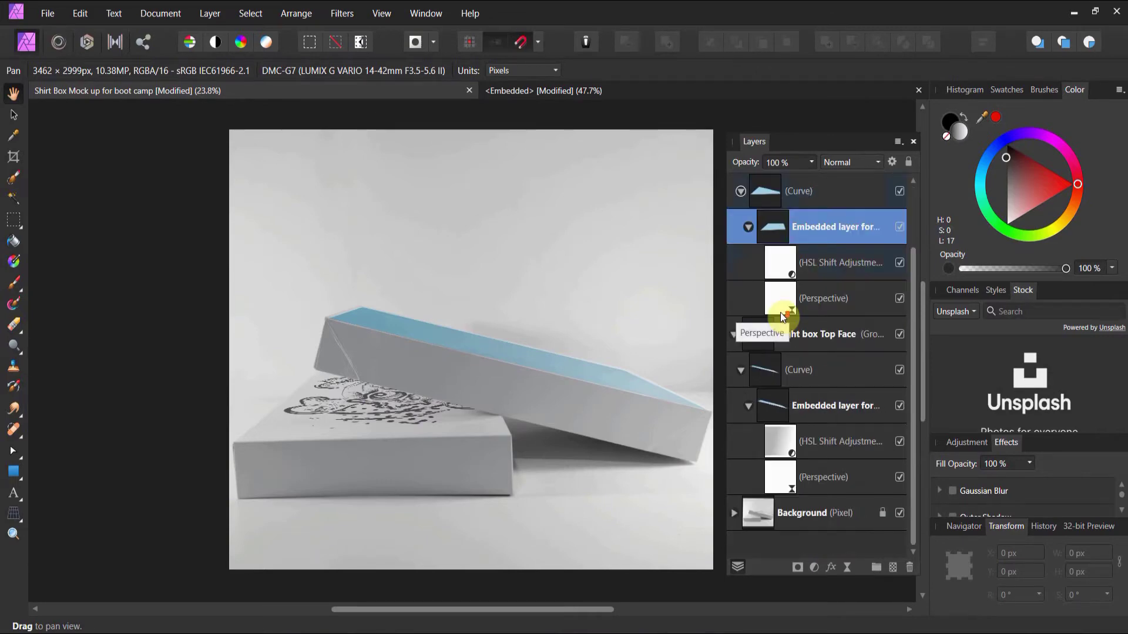
Hide the Rectangle in Right box Top Face's embedded design to show the skull, then return to the mockup
{"action": "double_click", "coordinate": [768, 406]}
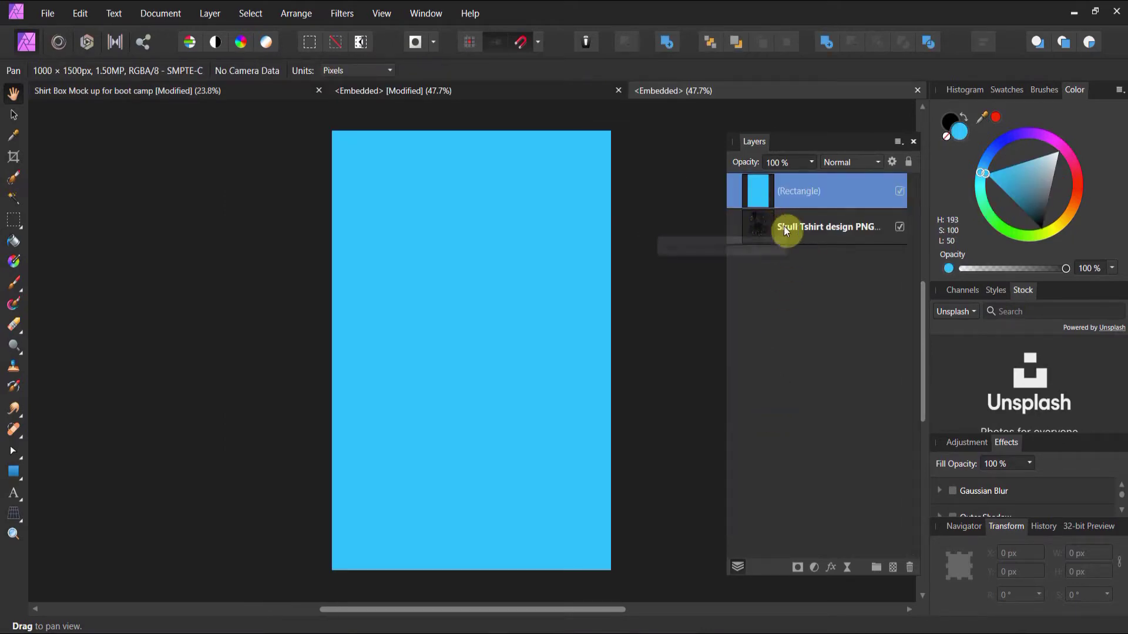
{"action": "left_click", "coordinate": [899, 191]}
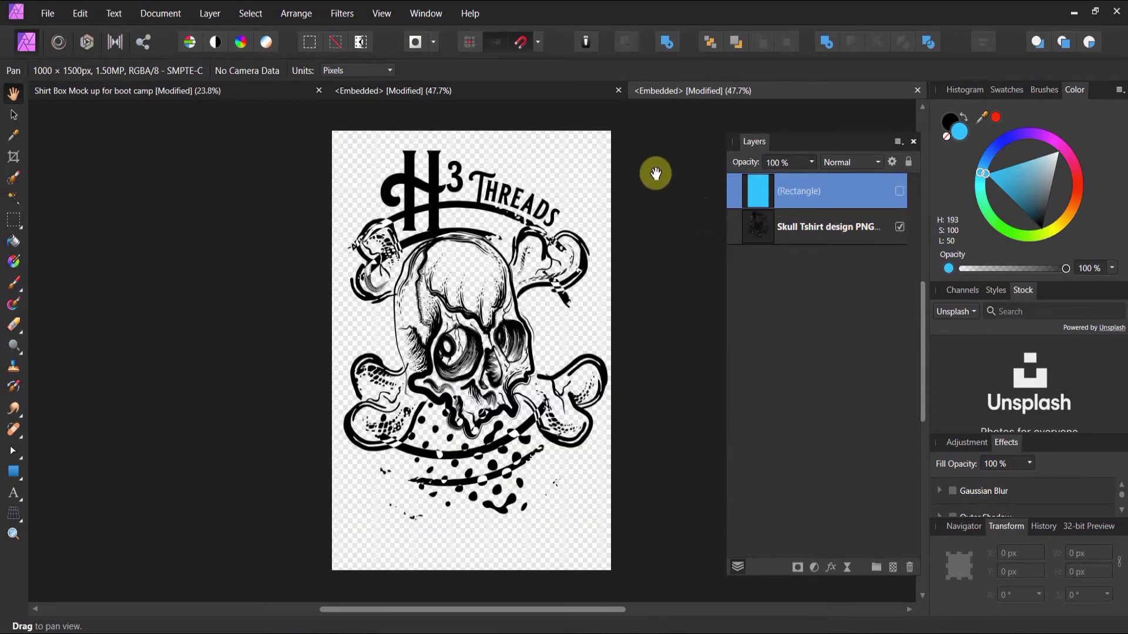
{"action": "left_click", "coordinate": [76, 95]}
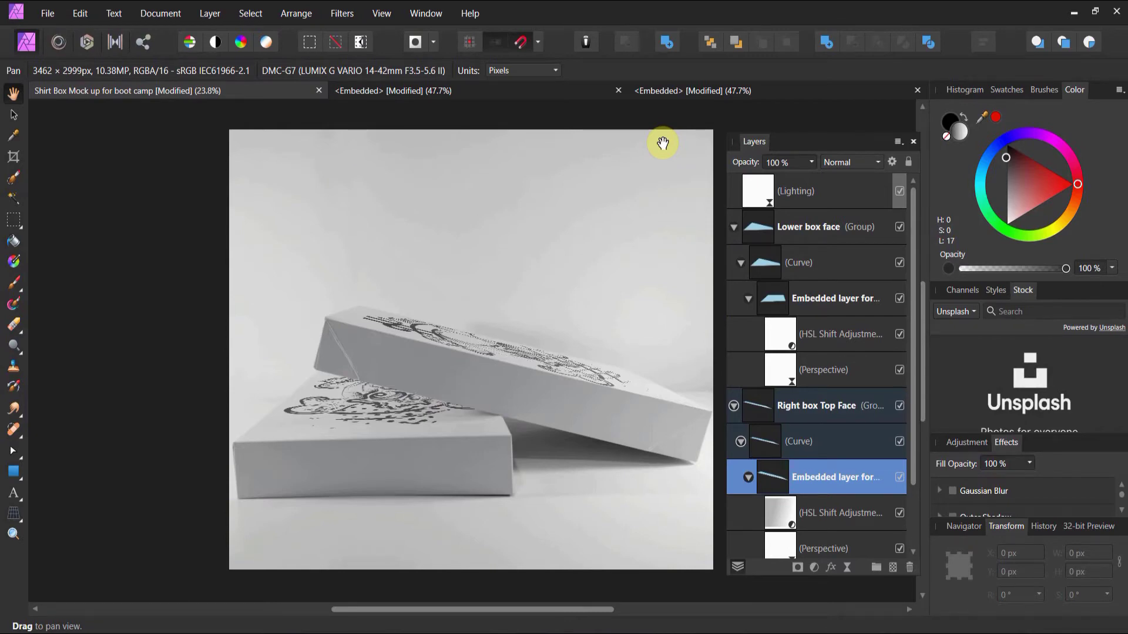
Select the Lower box face Curve layer, zoom to 50% on the boxes, and pick the Pen Tool
{"action": "left_click", "coordinate": [800, 256]}
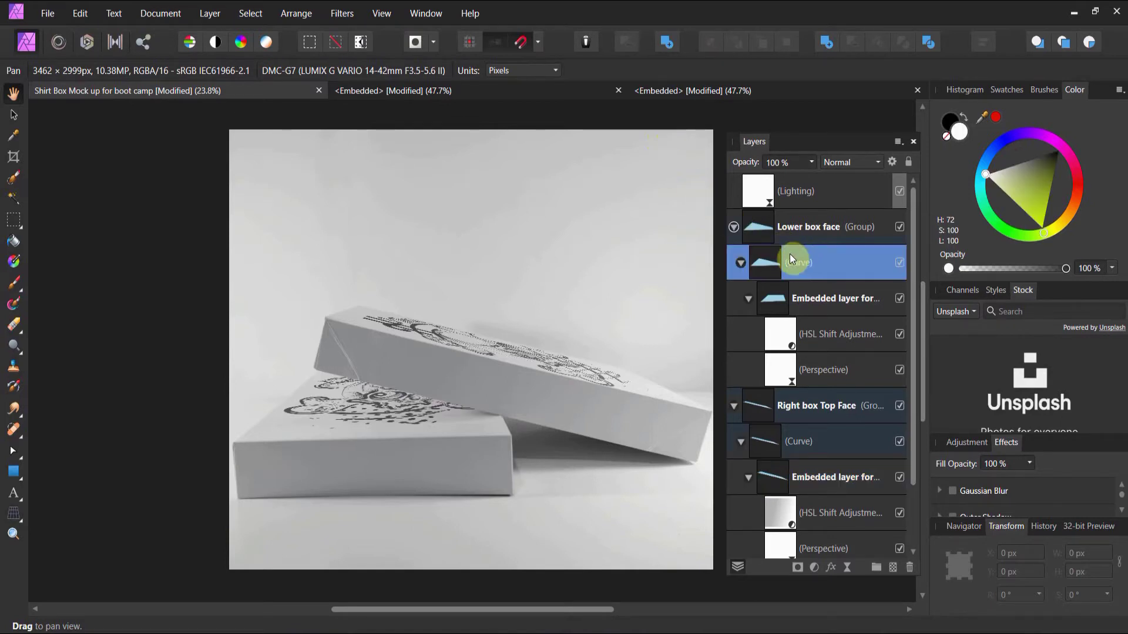
{"action": "left_click", "coordinate": [13, 534]}
{"action": "left_click", "coordinate": [408, 424]}
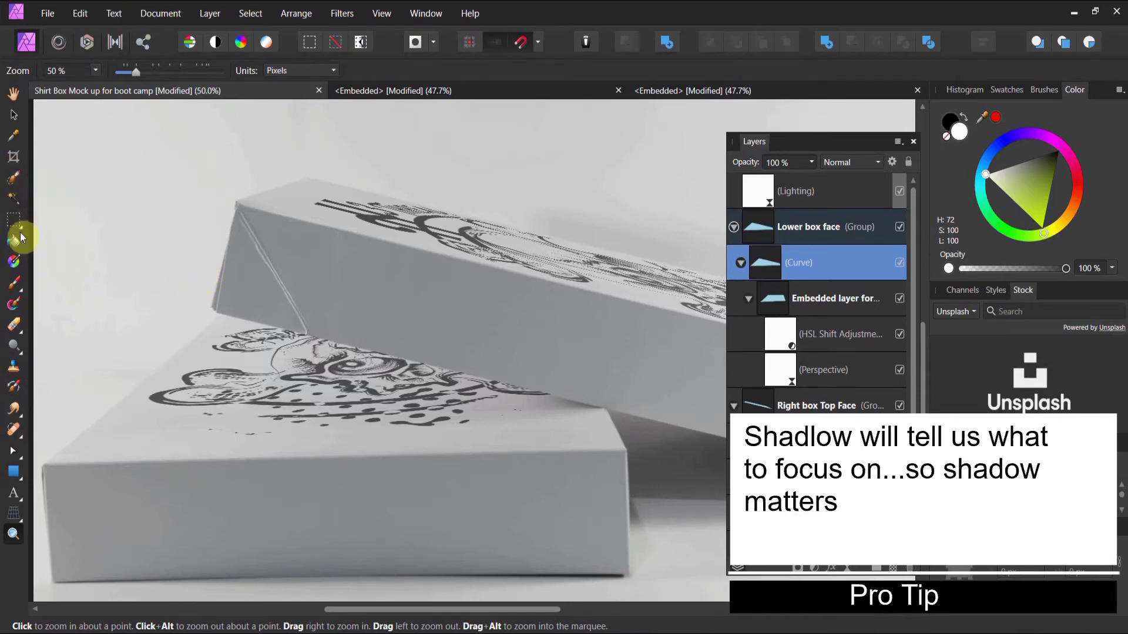
{"action": "left_click", "coordinate": [18, 454]}
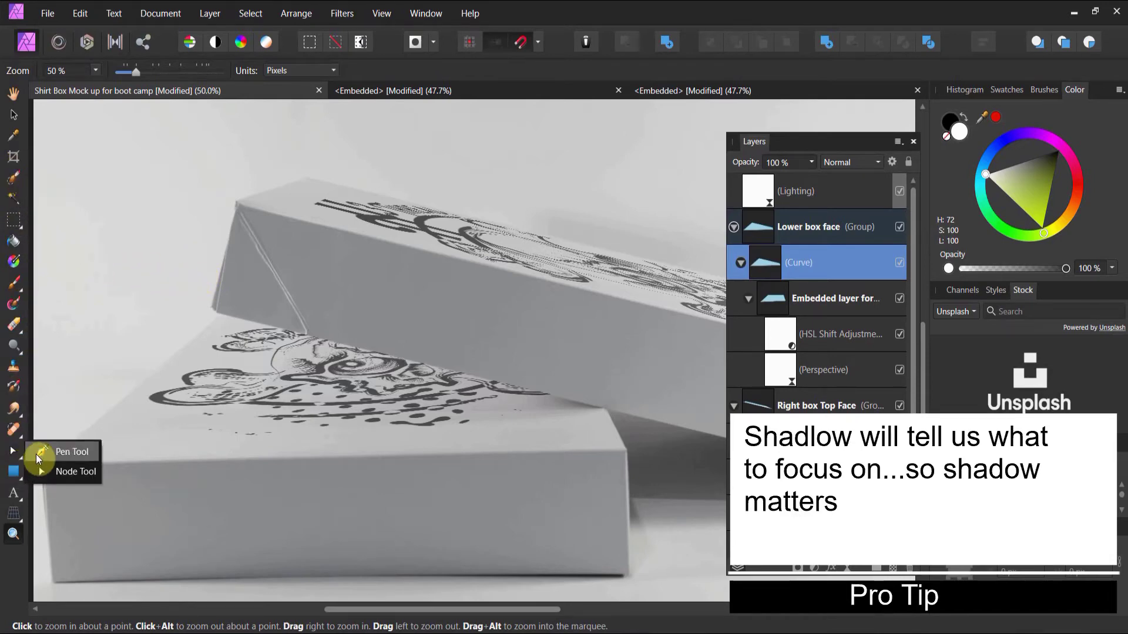
{"action": "left_click", "coordinate": [37, 458]}
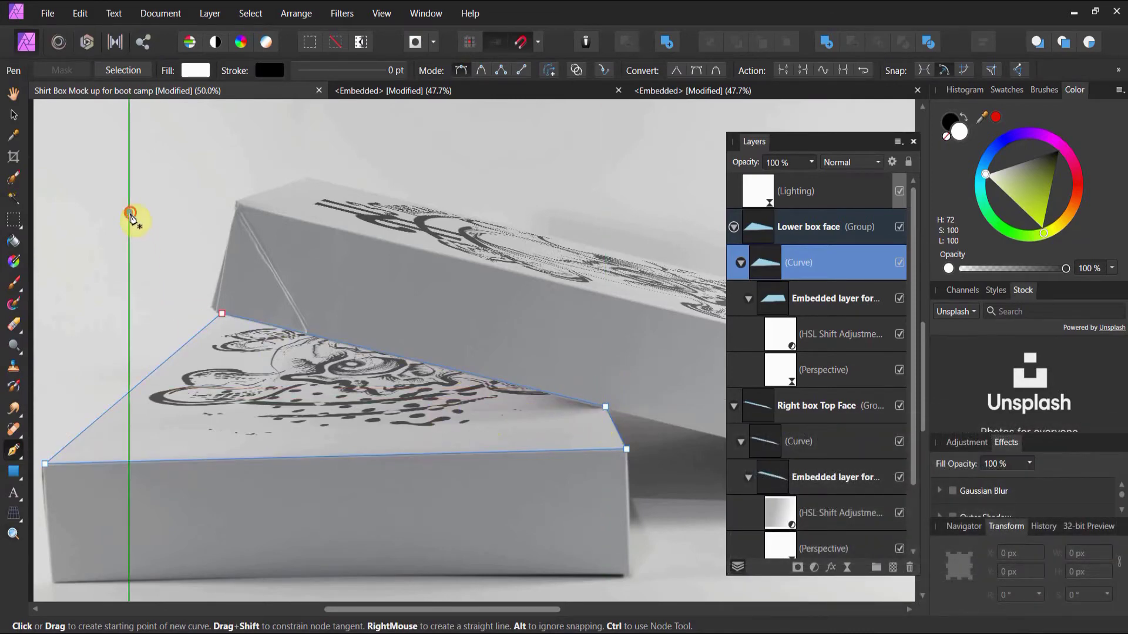
Draw a closed four-point outline to the left of the upper box
{"action": "left_click", "coordinate": [129, 213]}
{"action": "left_click", "coordinate": [211, 220]}
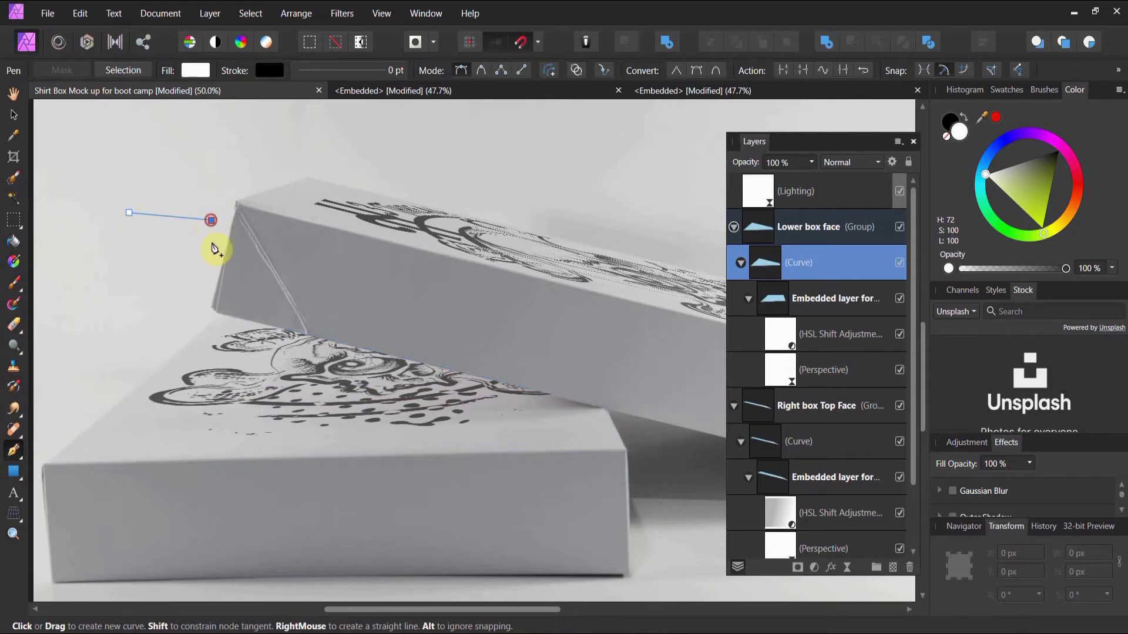
{"action": "left_click", "coordinate": [173, 275]}
{"action": "left_click", "coordinate": [143, 269]}
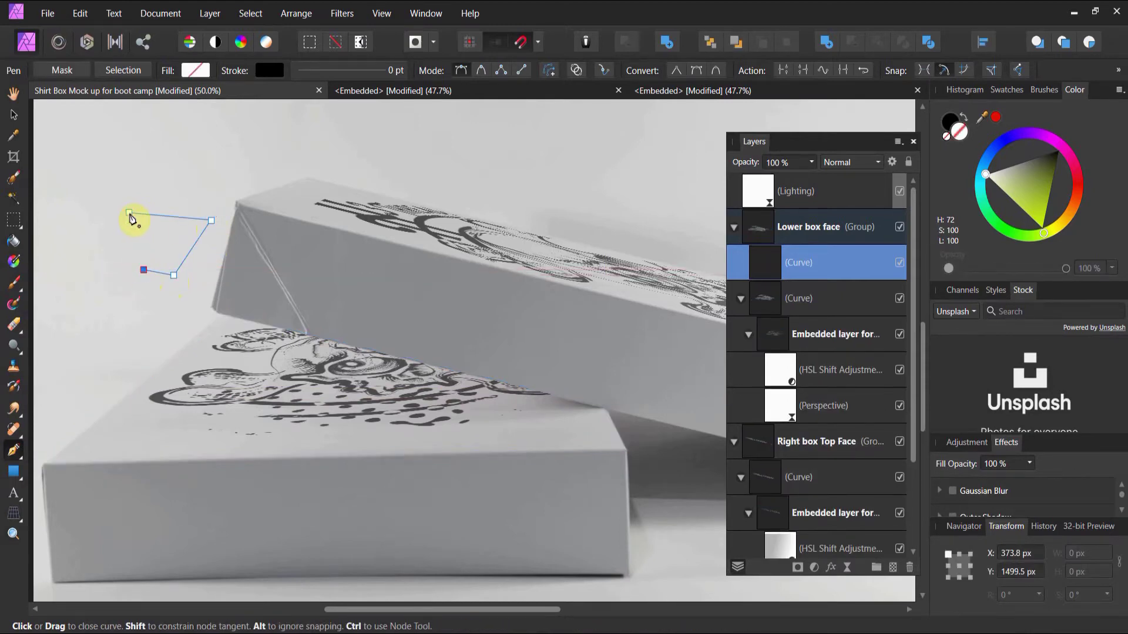
{"action": "left_click", "coordinate": [130, 213]}
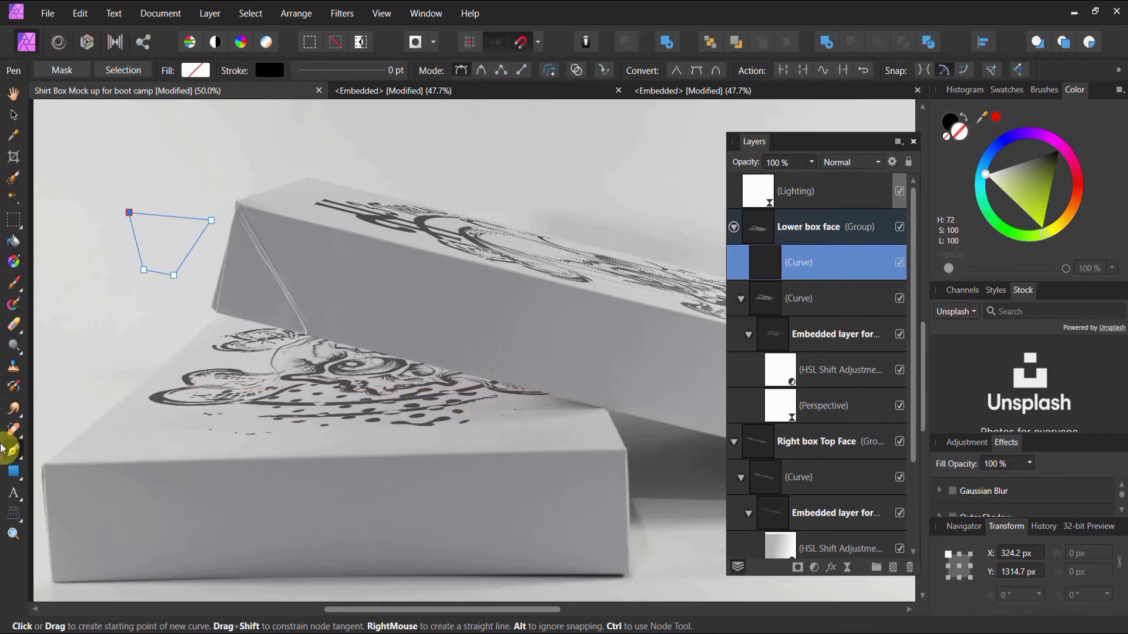
Reshape the outline into a triangle filling the wedge gap between the boxes, deleting one extra node
{"action": "left_click", "coordinate": [24, 463]}
{"action": "left_click", "coordinate": [65, 469]}
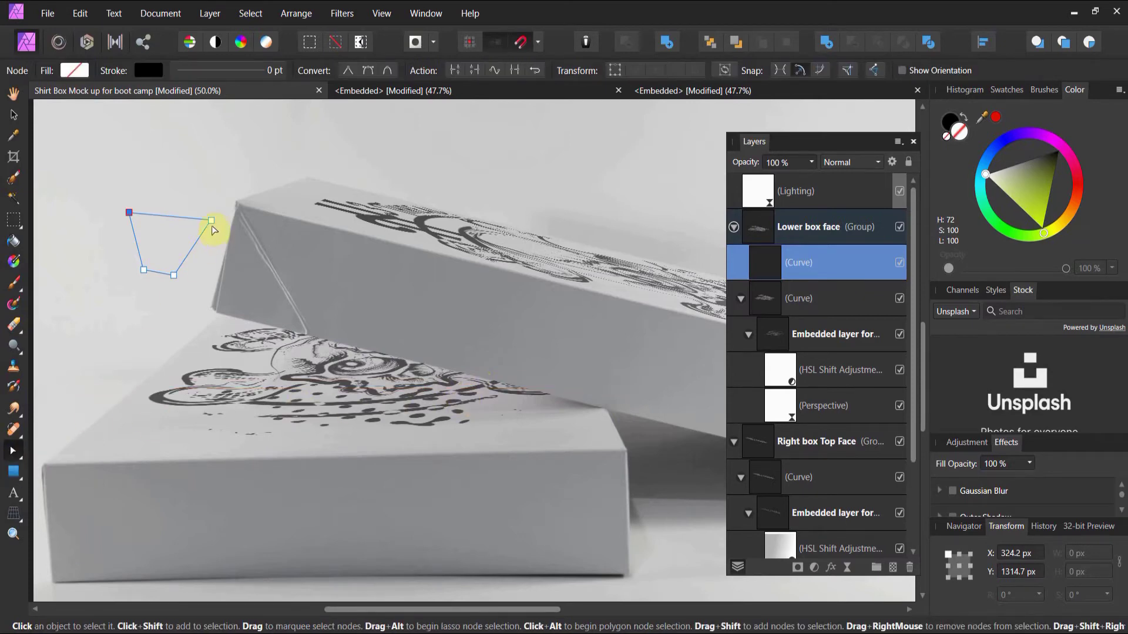
{"action": "left_click_drag", "start_coordinate": [212, 224], "coordinate": [485, 356]}
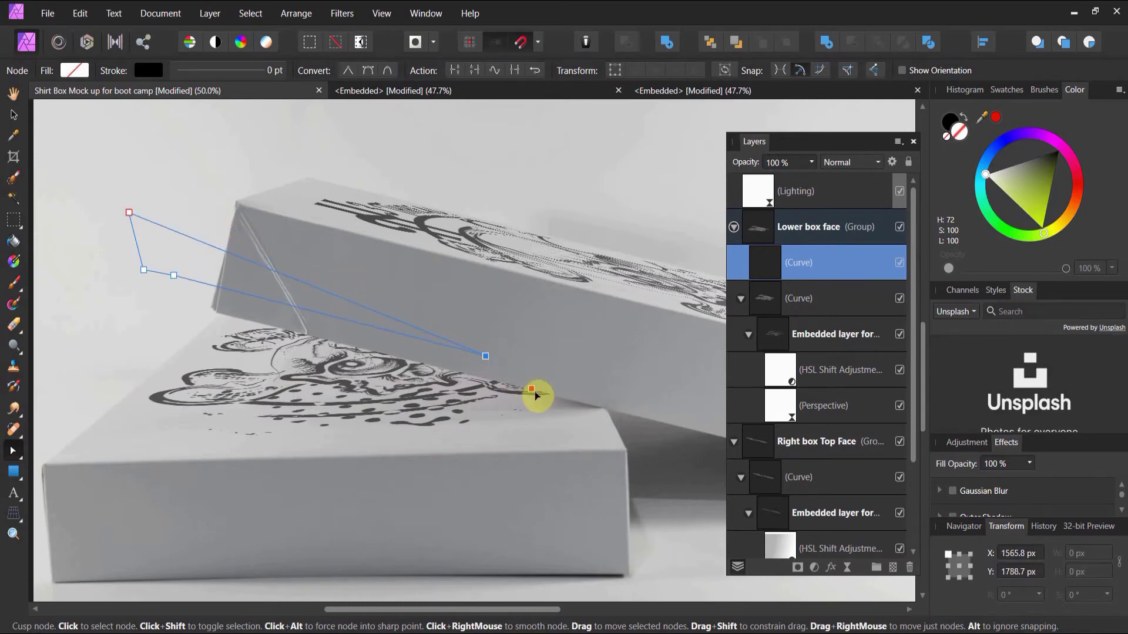
{"action": "left_click_drag", "start_coordinate": [536, 396], "coordinate": [605, 409]}
{"action": "left_click", "coordinate": [174, 275]}
{"action": "left_click", "coordinate": [174, 275]}
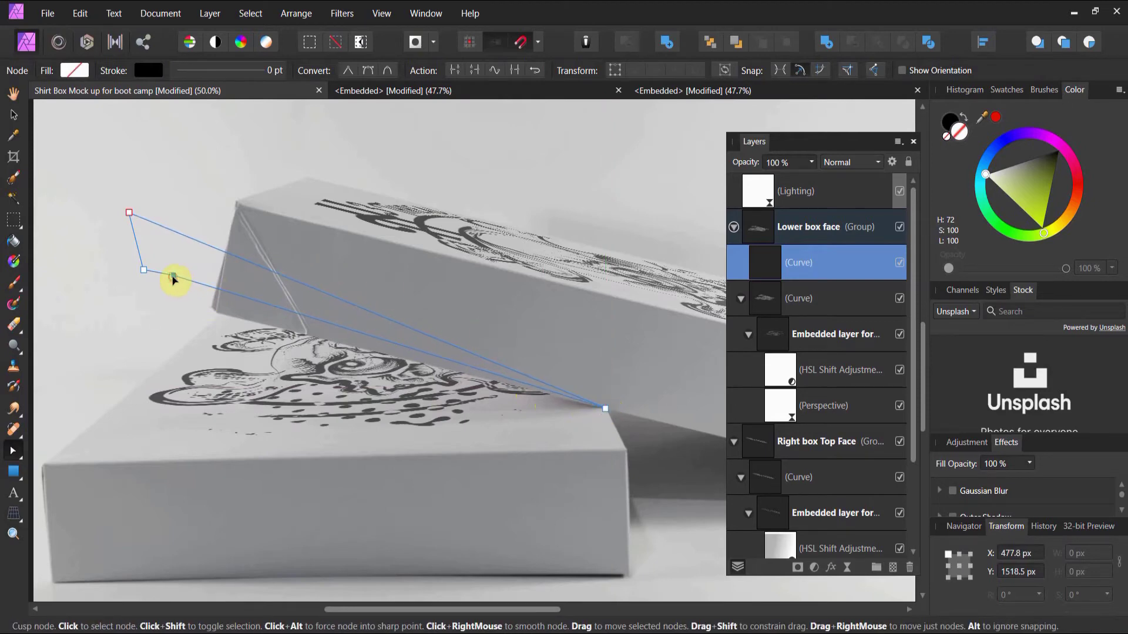
{"action": "key", "text": "Delete"}
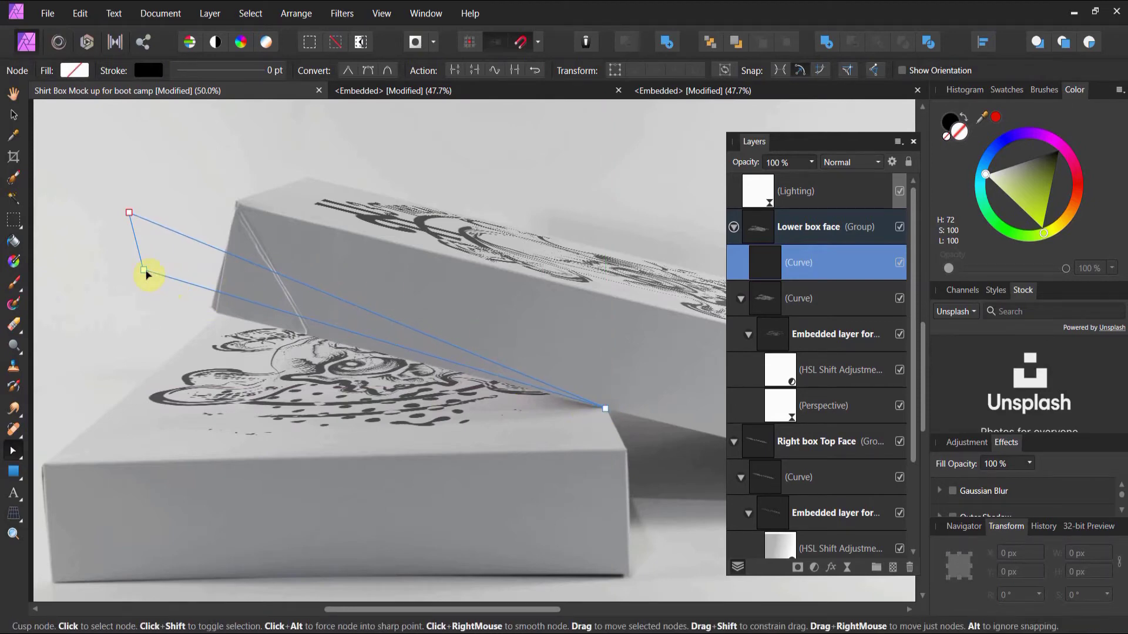
{"action": "left_click_drag", "start_coordinate": [146, 274], "coordinate": [328, 397]}
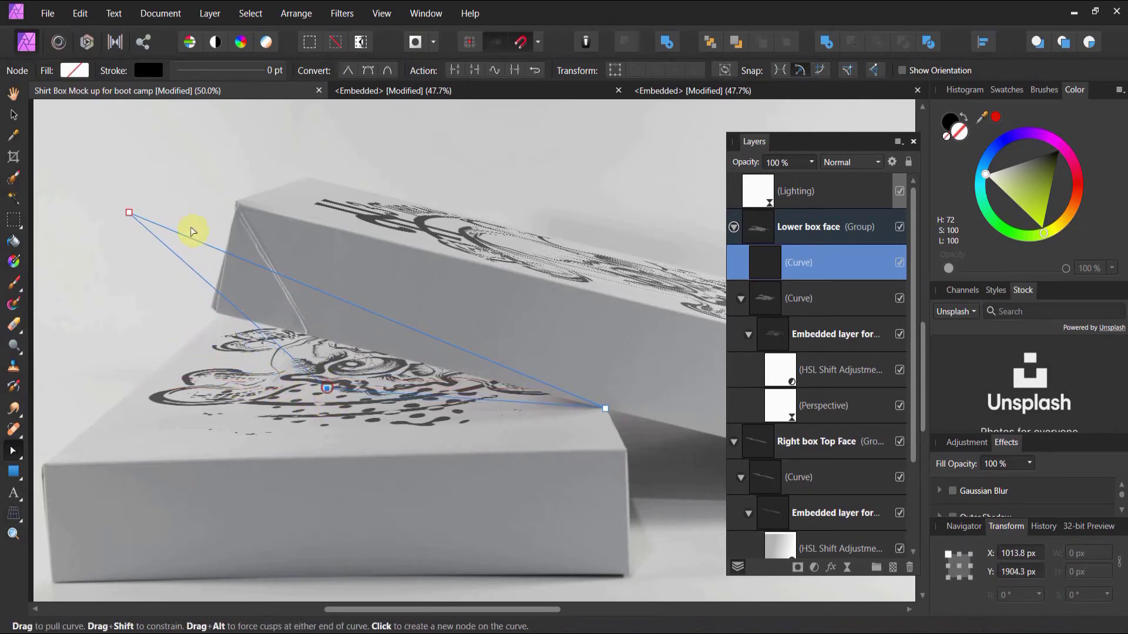
{"action": "left_click_drag", "start_coordinate": [130, 213], "coordinate": [316, 344]}
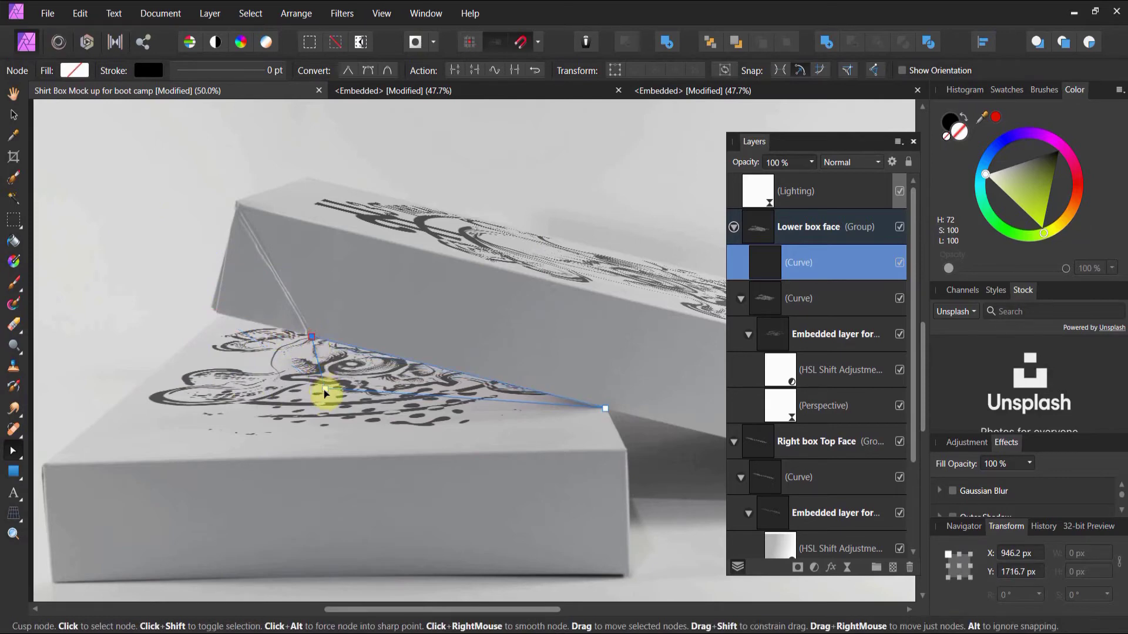
{"action": "left_click_drag", "start_coordinate": [324, 389], "coordinate": [307, 402]}
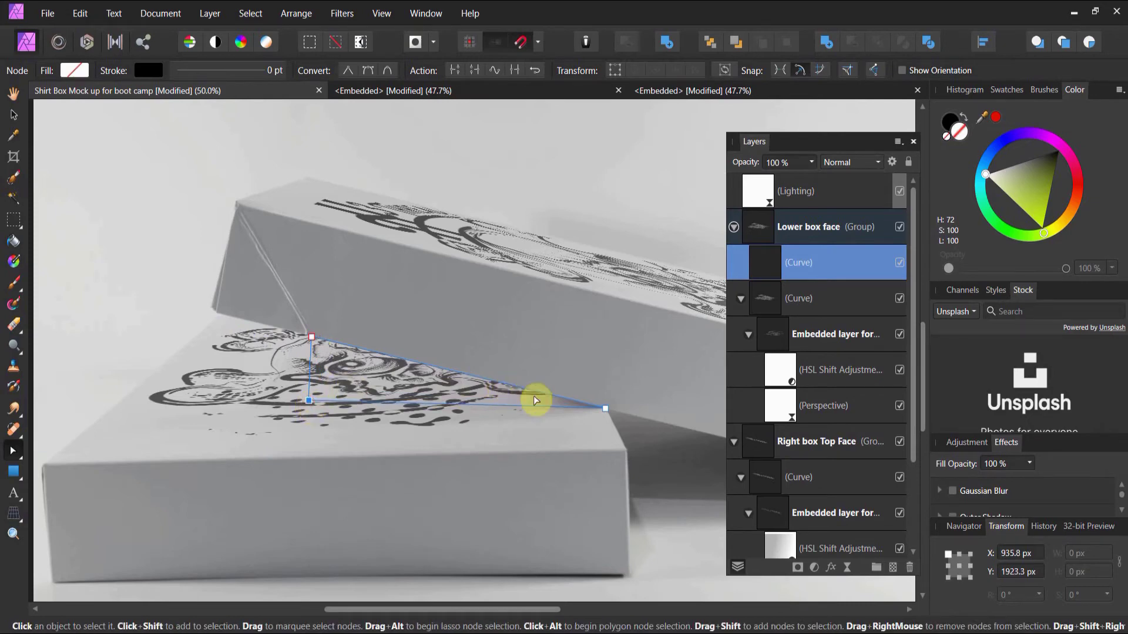
Name the triangle's curve layer Shadow
{"action": "double_click", "coordinate": [788, 264]}
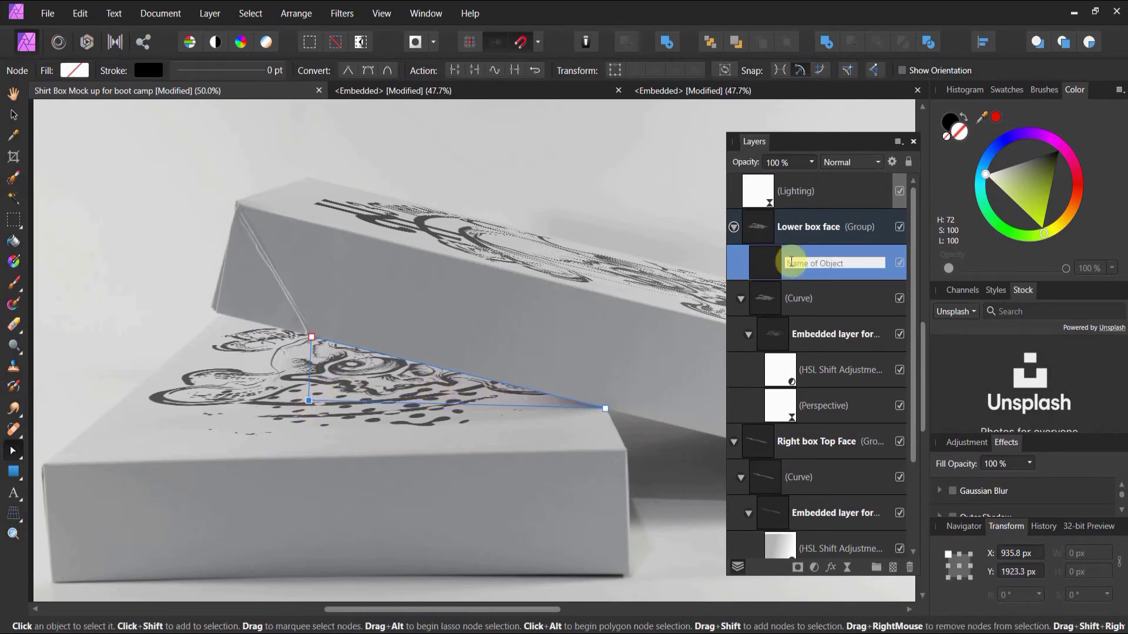
{"action": "type", "text": "Shadow"}
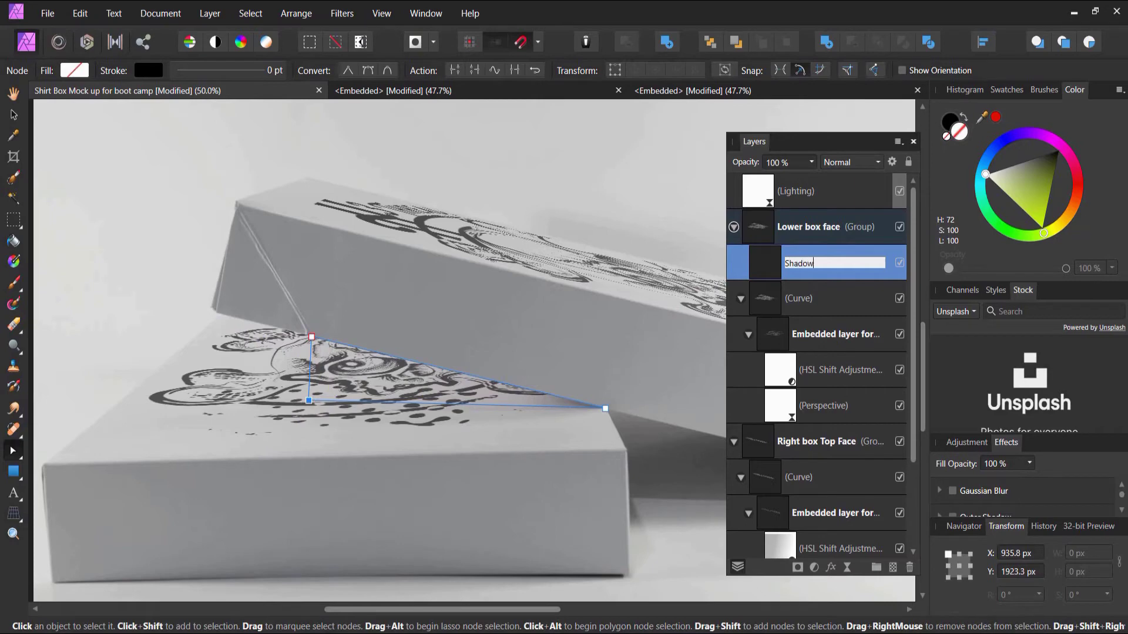
{"action": "left_click", "coordinate": [767, 275]}
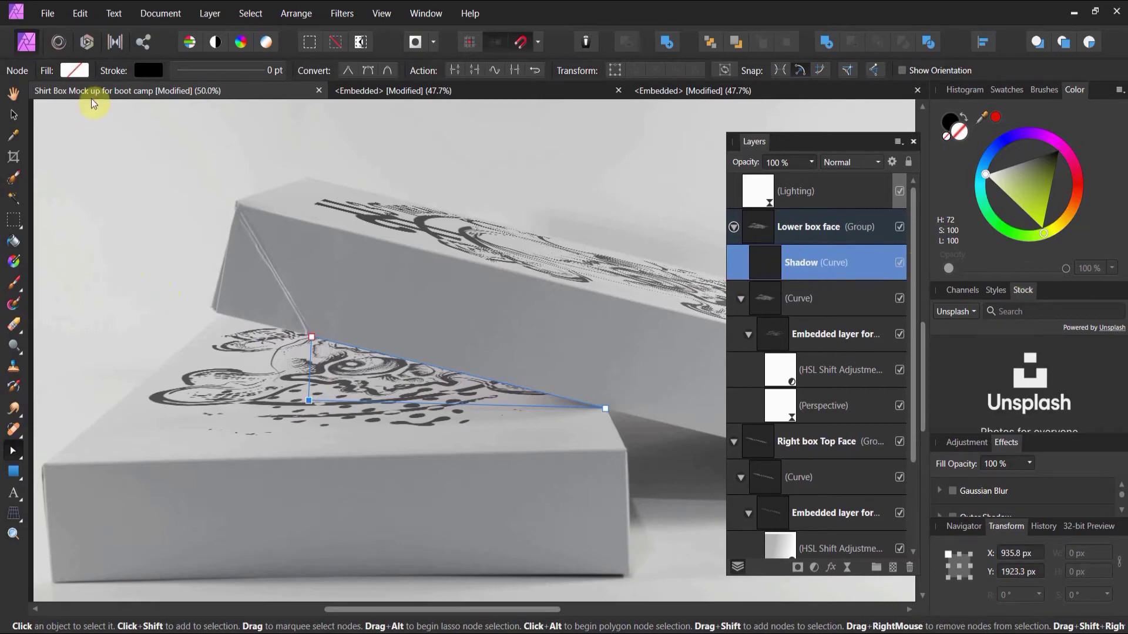
{"action": "left_click", "coordinate": [14, 261]}
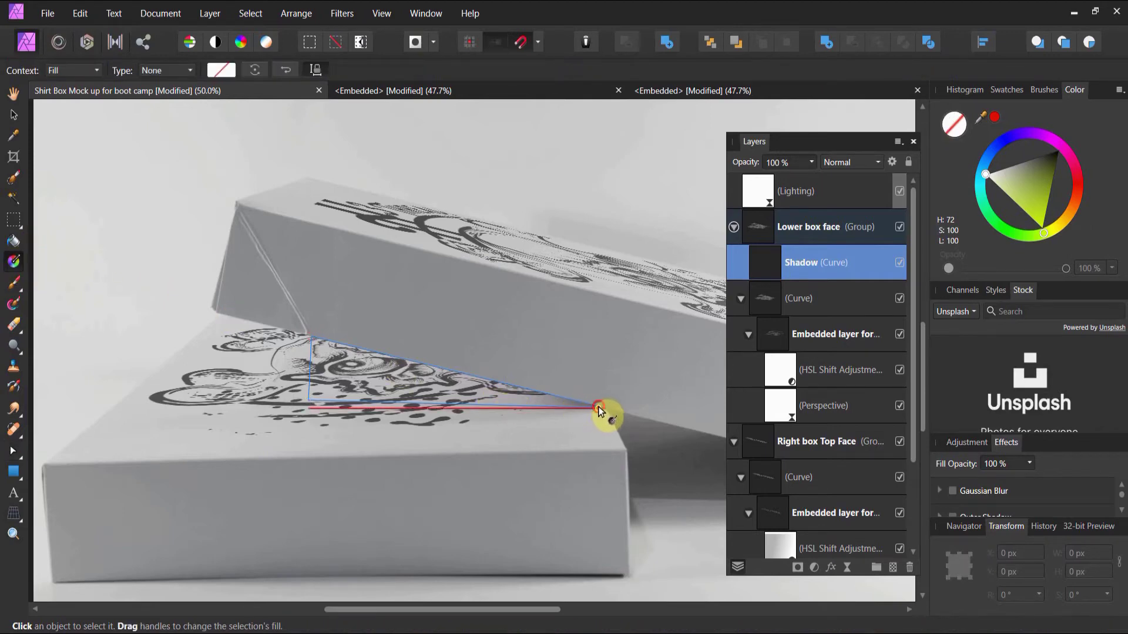
Fill the Shadow triangle with a reversed linear gradient running from black to white
{"action": "left_click_drag", "start_coordinate": [598, 407], "coordinate": [314, 374]}
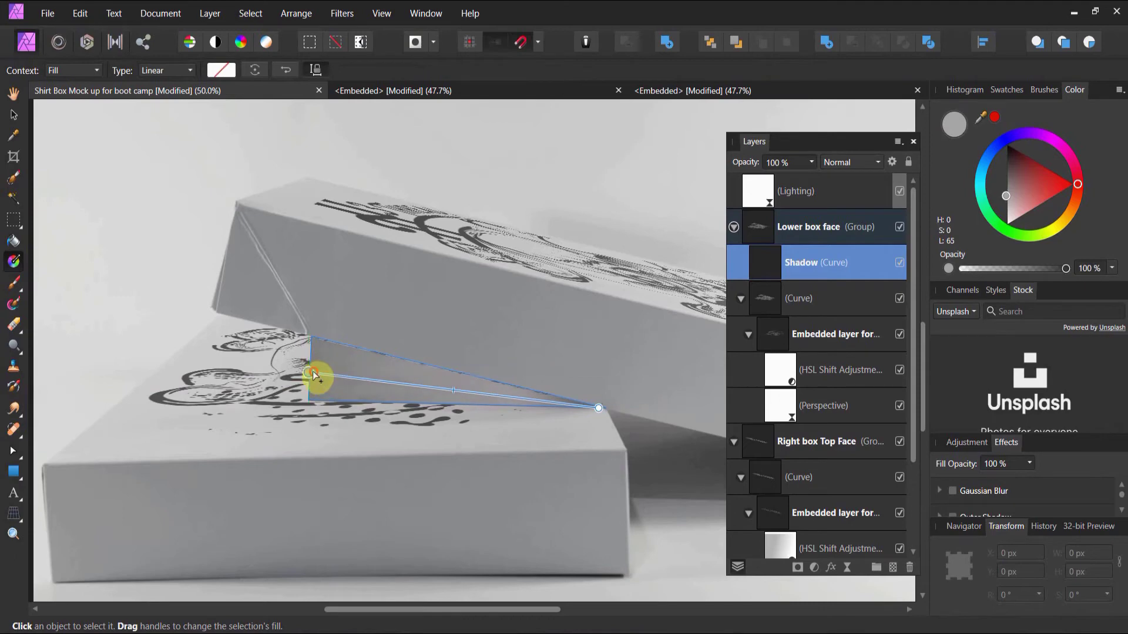
{"action": "left_click_drag", "start_coordinate": [598, 408], "coordinate": [597, 407]}
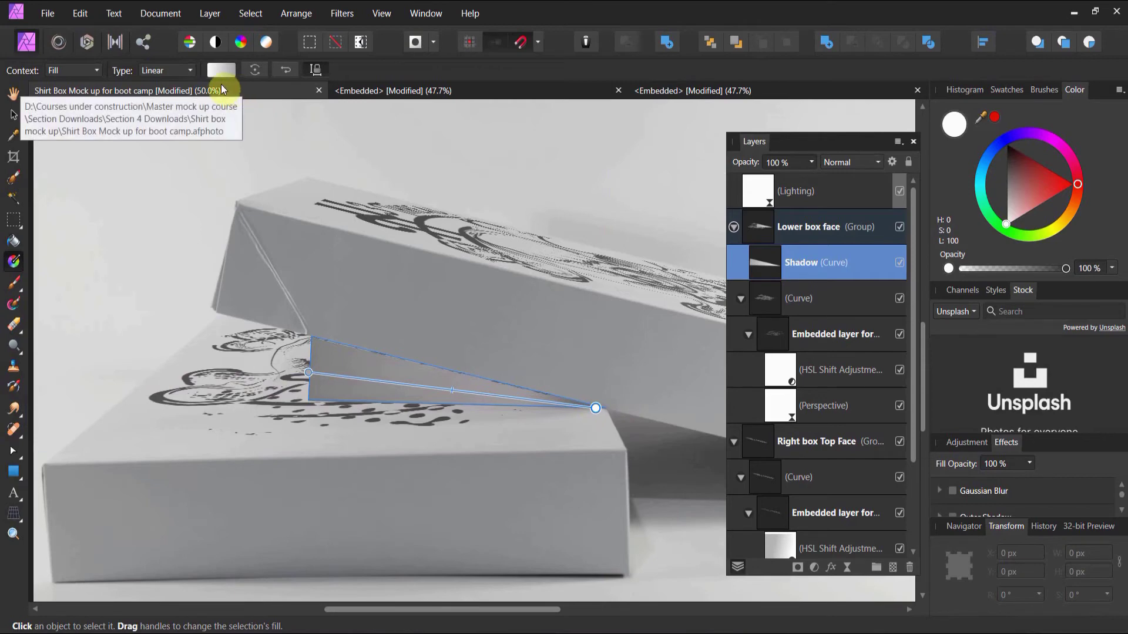
{"action": "left_click", "coordinate": [288, 71]}
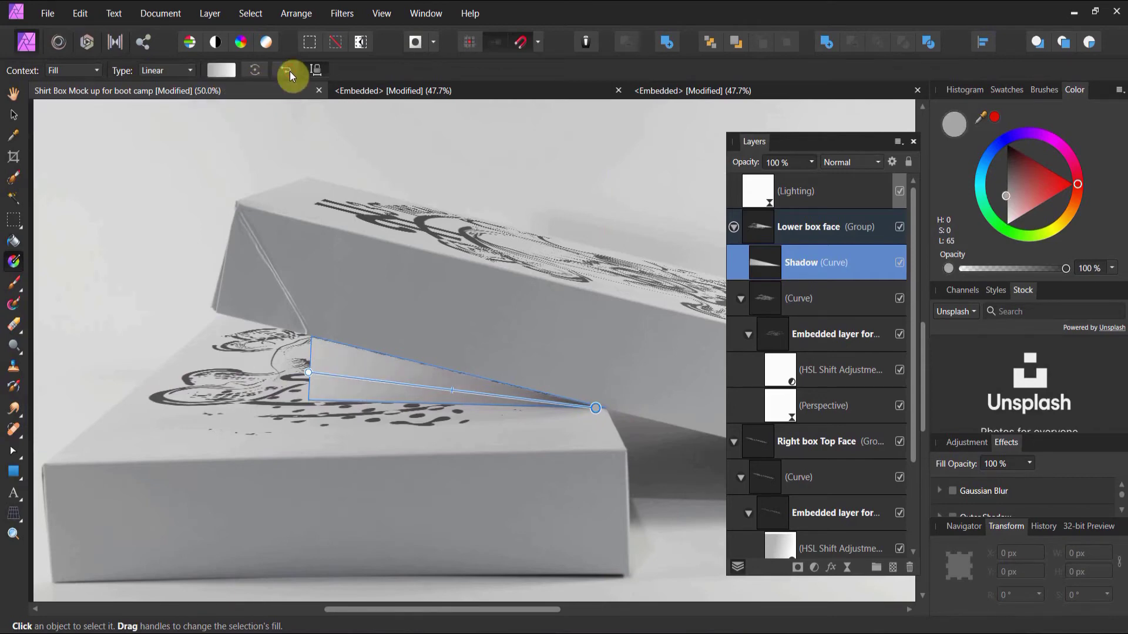
{"action": "left_click", "coordinate": [219, 70]}
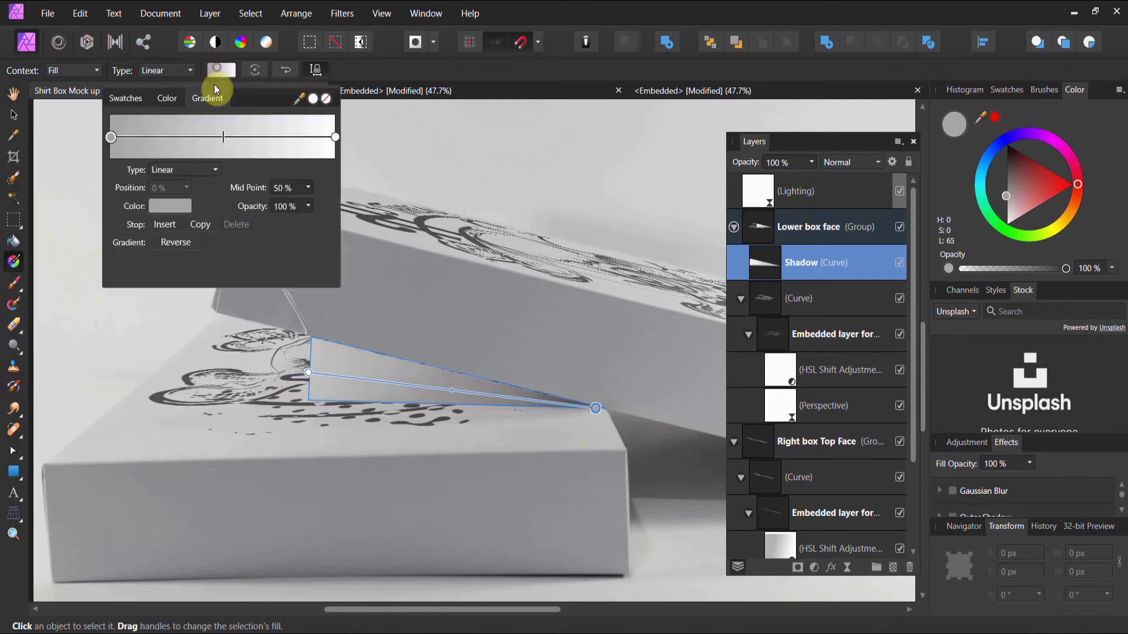
{"action": "left_click", "coordinate": [164, 210]}
{"action": "left_click_drag", "start_coordinate": [147, 317], "coordinate": [149, 259]}
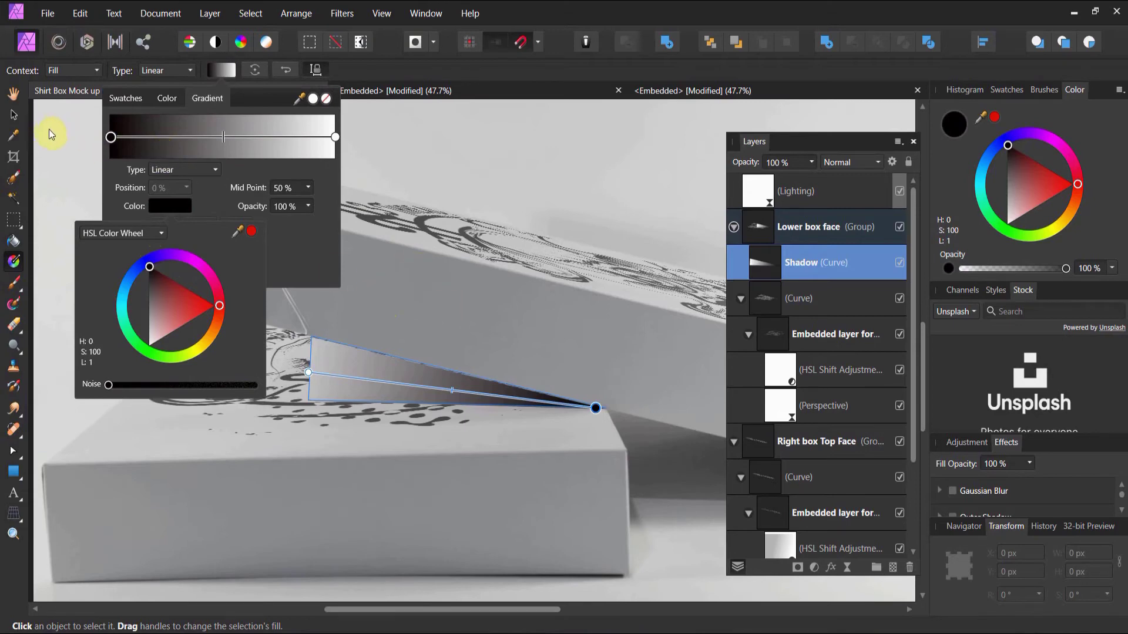
{"action": "left_click", "coordinate": [412, 78]}
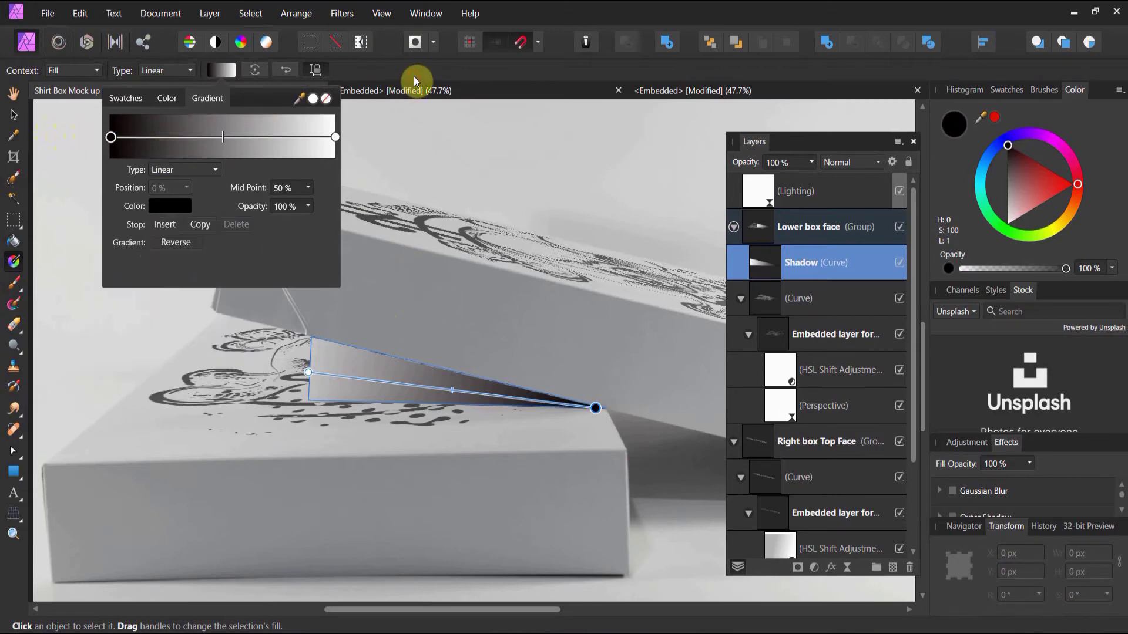
Realign the triangle's top point with the upper box's edge
{"action": "left_click", "coordinate": [13, 451]}
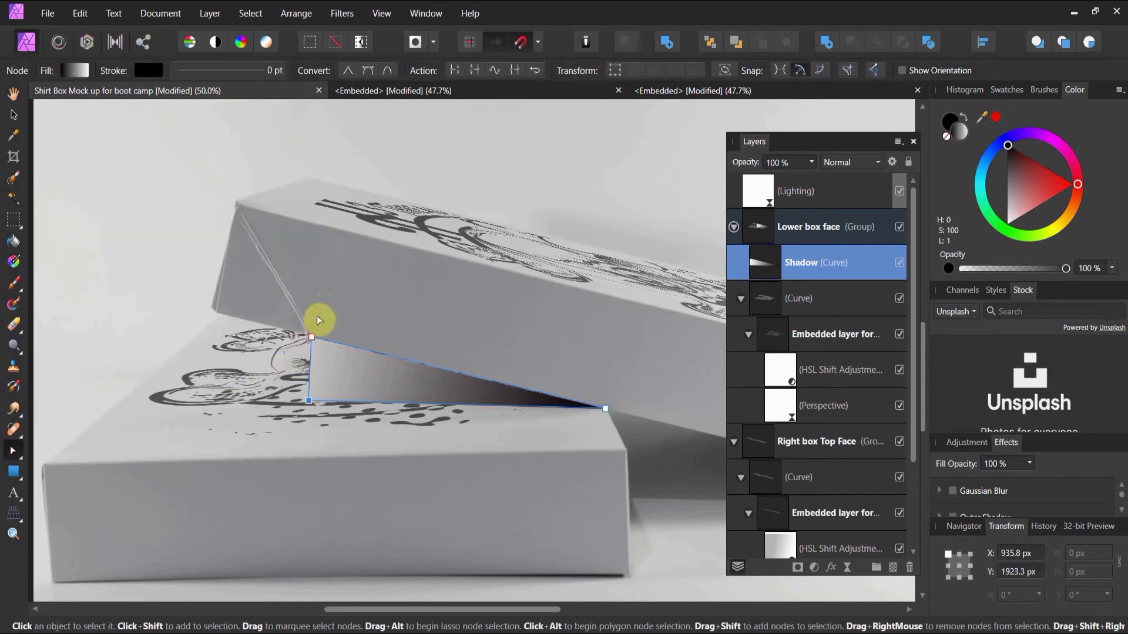
{"action": "left_click_drag", "start_coordinate": [311, 335], "coordinate": [309, 336]}
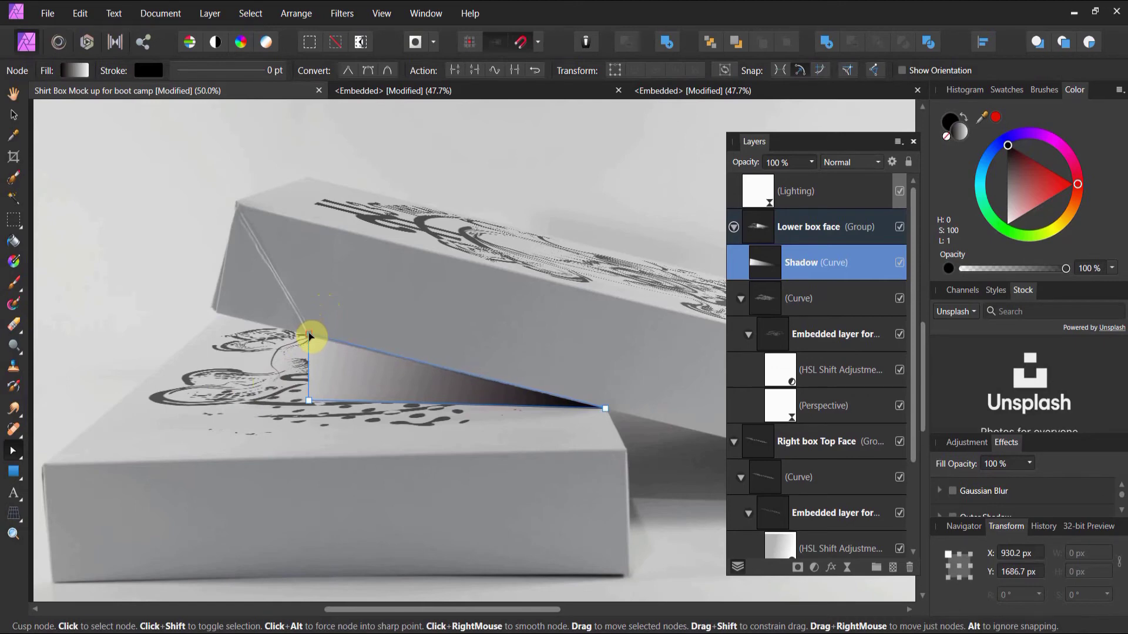
{"action": "left_click_drag", "start_coordinate": [309, 337], "coordinate": [309, 334]}
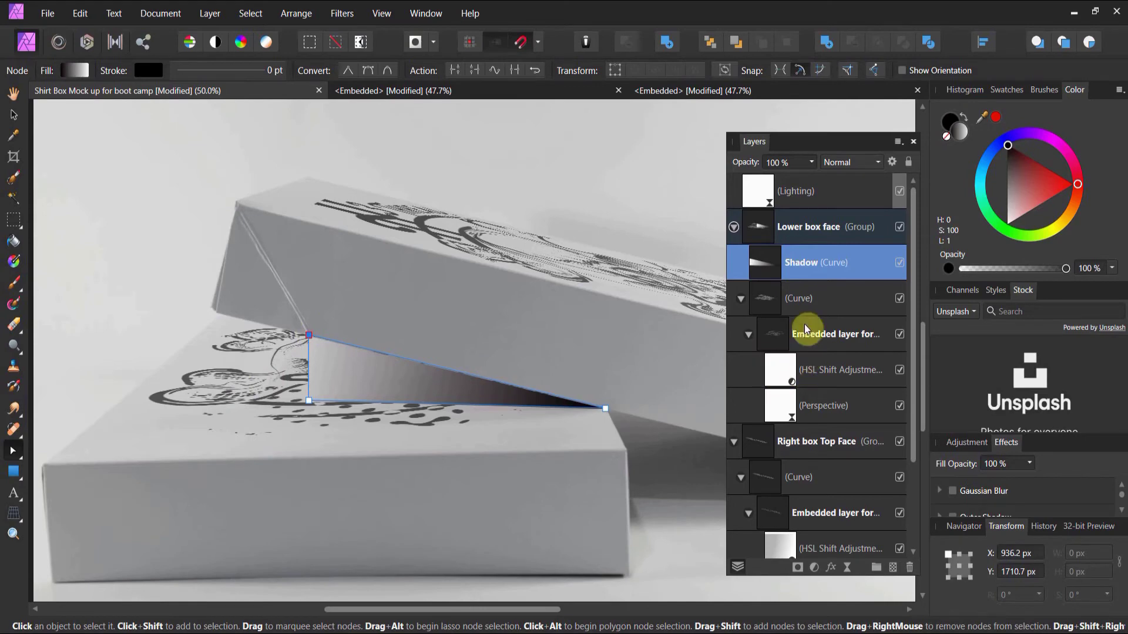
Set the Shadow layer's blend mode to Multiply
{"action": "left_click", "coordinate": [837, 165]}
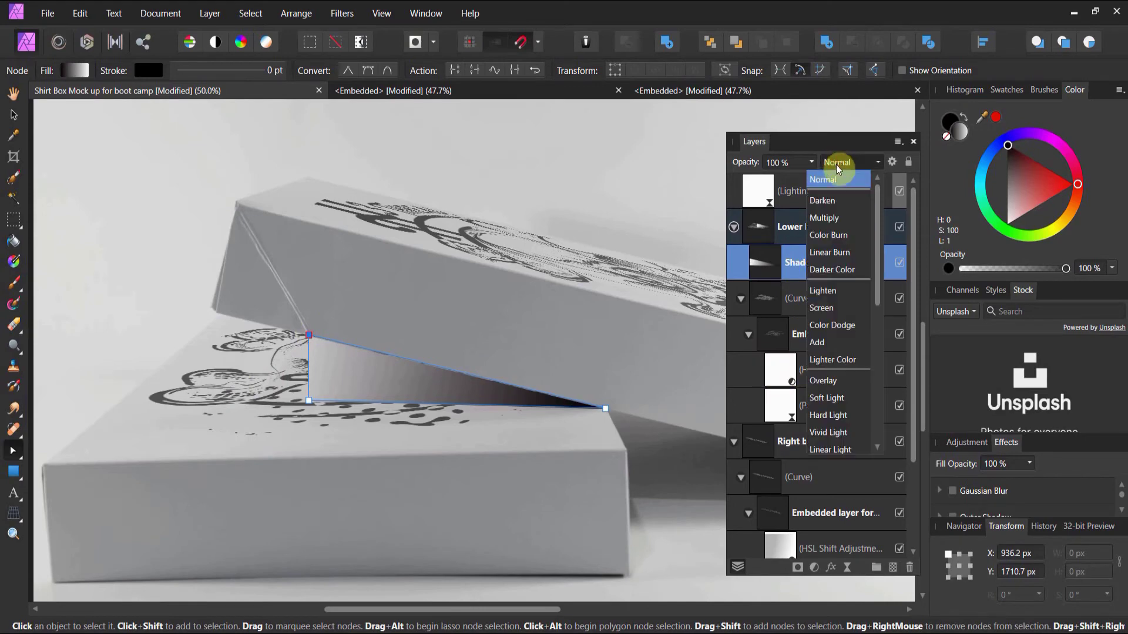
{"action": "left_click", "coordinate": [837, 221]}
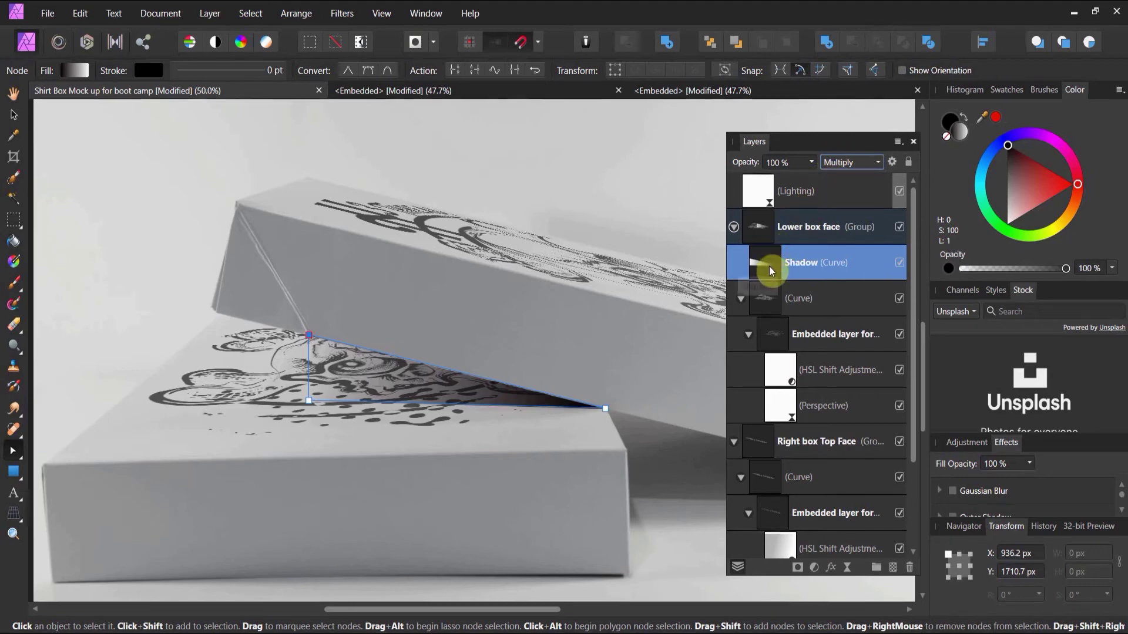
{"action": "key", "text": "ctrl+alt+0"}
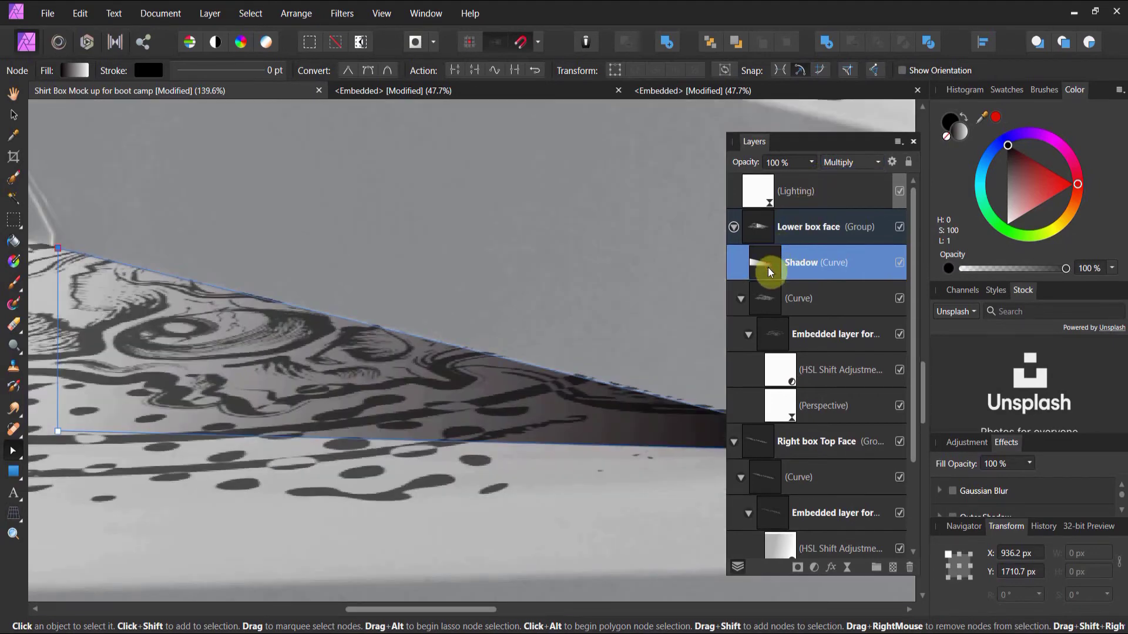
Lower the Shadow gradient's white end stop to 78% opacity
{"action": "left_click", "coordinate": [14, 261]}
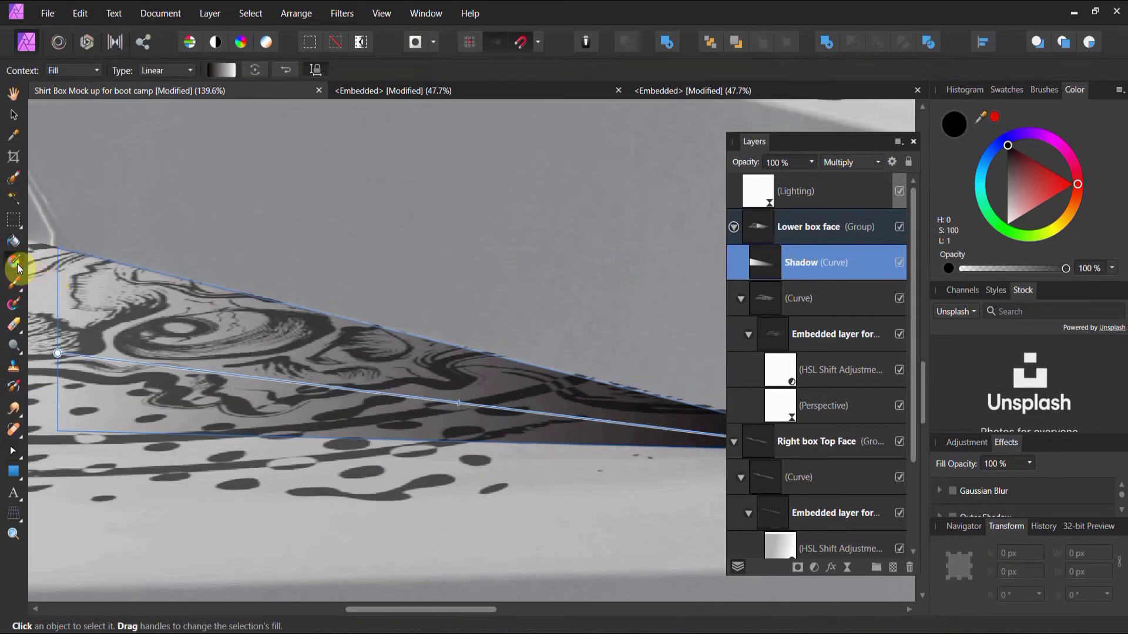
{"action": "left_click", "coordinate": [221, 71]}
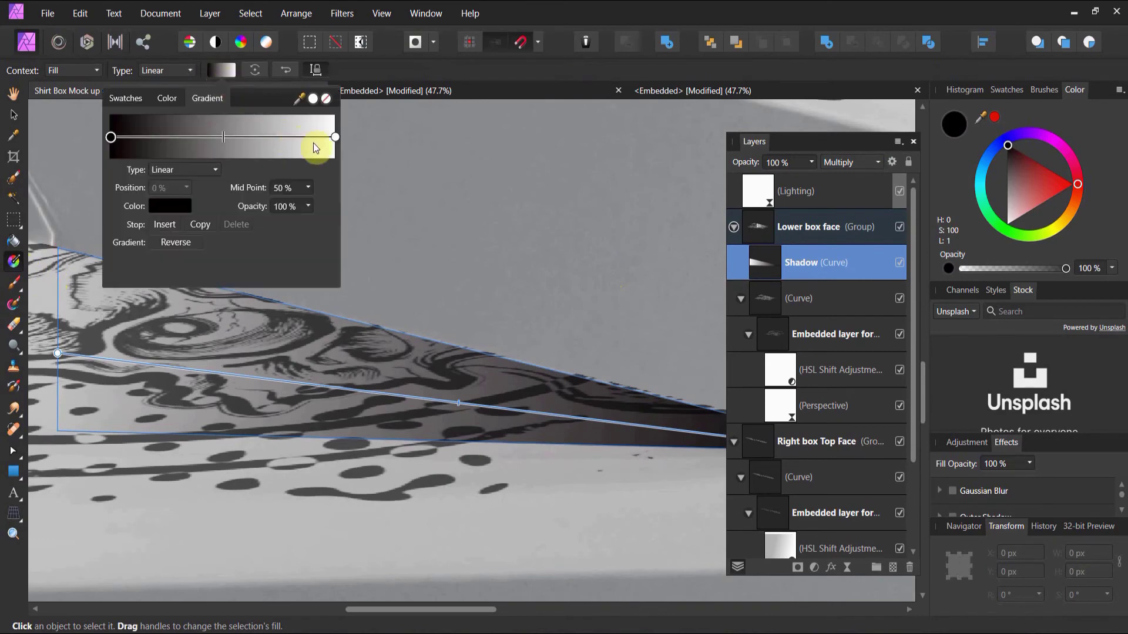
{"action": "left_click", "coordinate": [335, 138]}
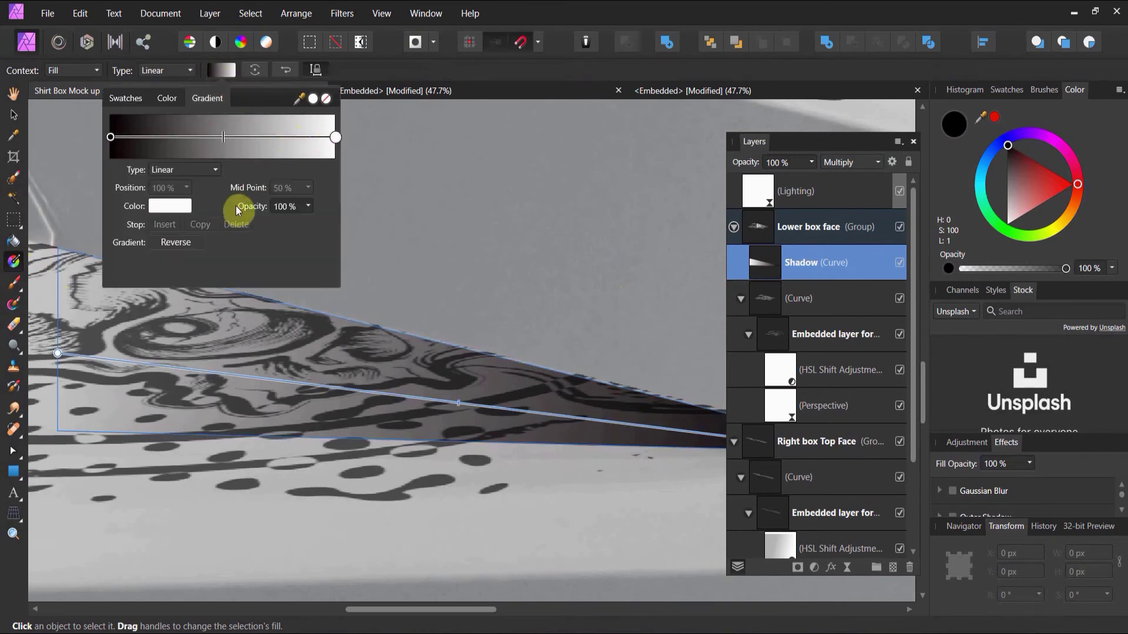
{"action": "left_click", "coordinate": [306, 206]}
{"action": "left_click_drag", "start_coordinate": [309, 221], "coordinate": [280, 221]}
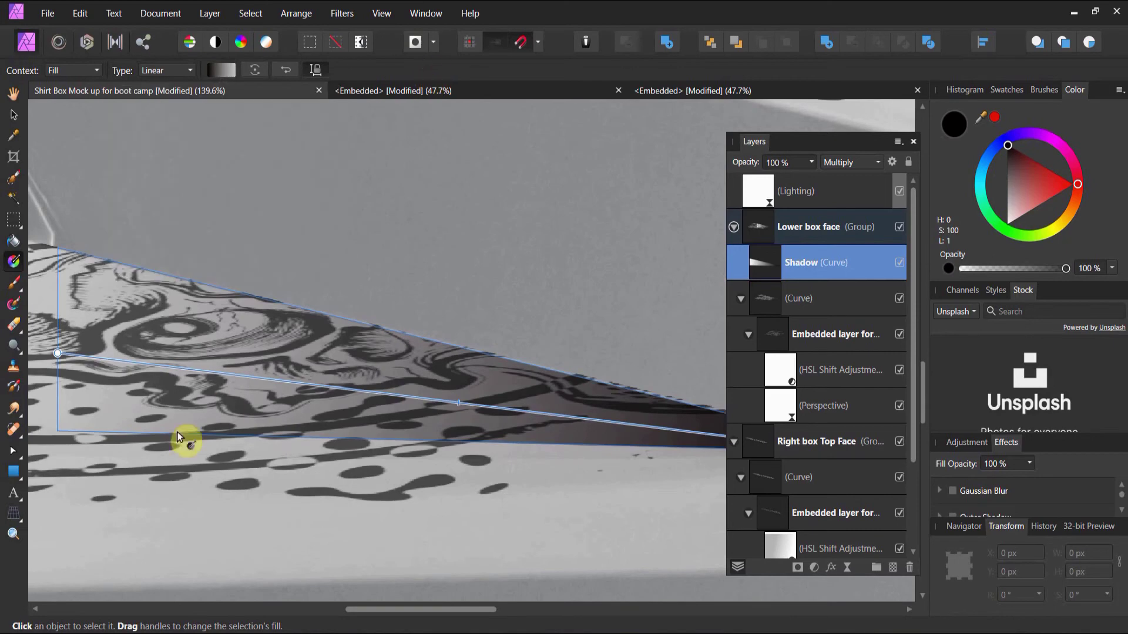
{"action": "left_click", "coordinate": [13, 534]}
{"action": "left_click_drag", "start_coordinate": [56, 486], "coordinate": [10, 382]}
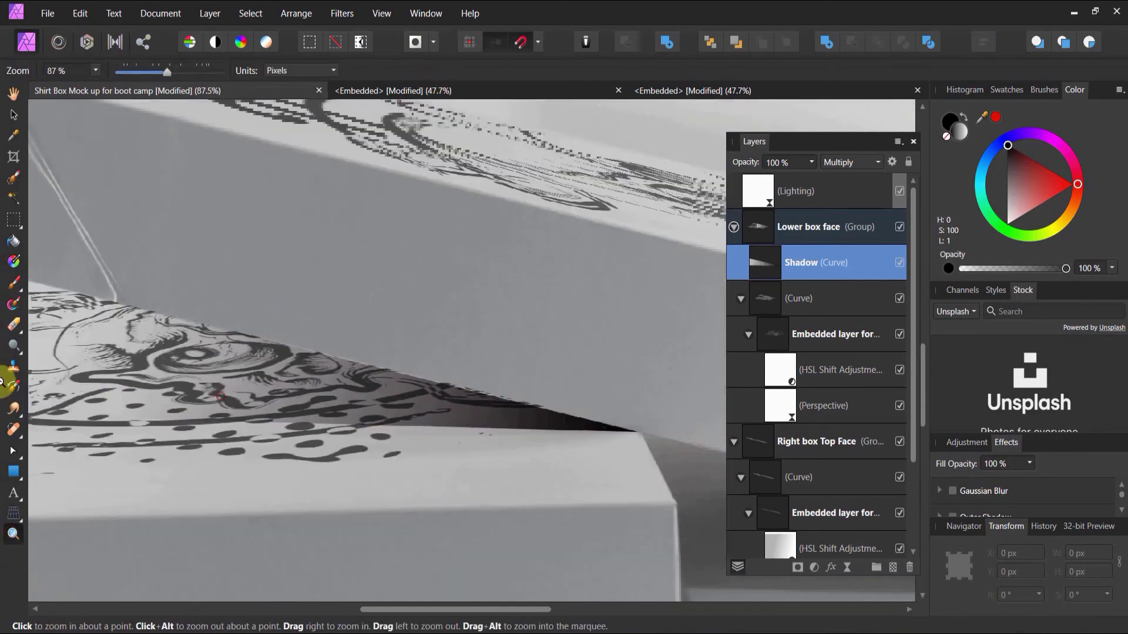
{"action": "left_click", "coordinate": [351, 374], "text": "alt"}
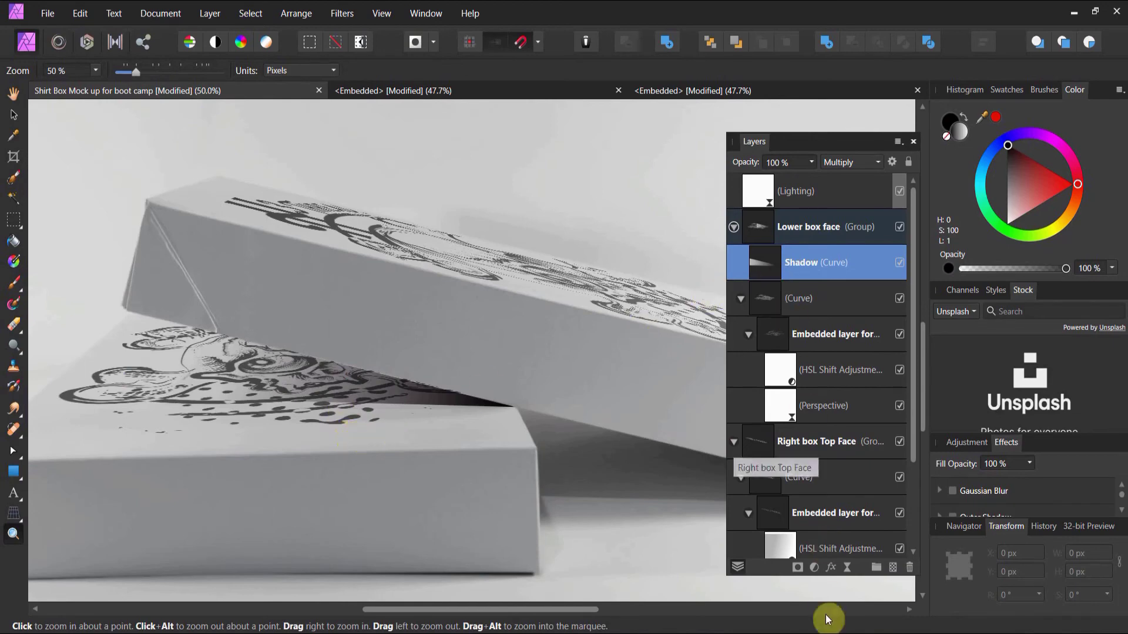
Add a mask to the Shadow layer and set a soft brush to 458 px width and 52% flow
{"action": "left_click", "coordinate": [799, 567]}
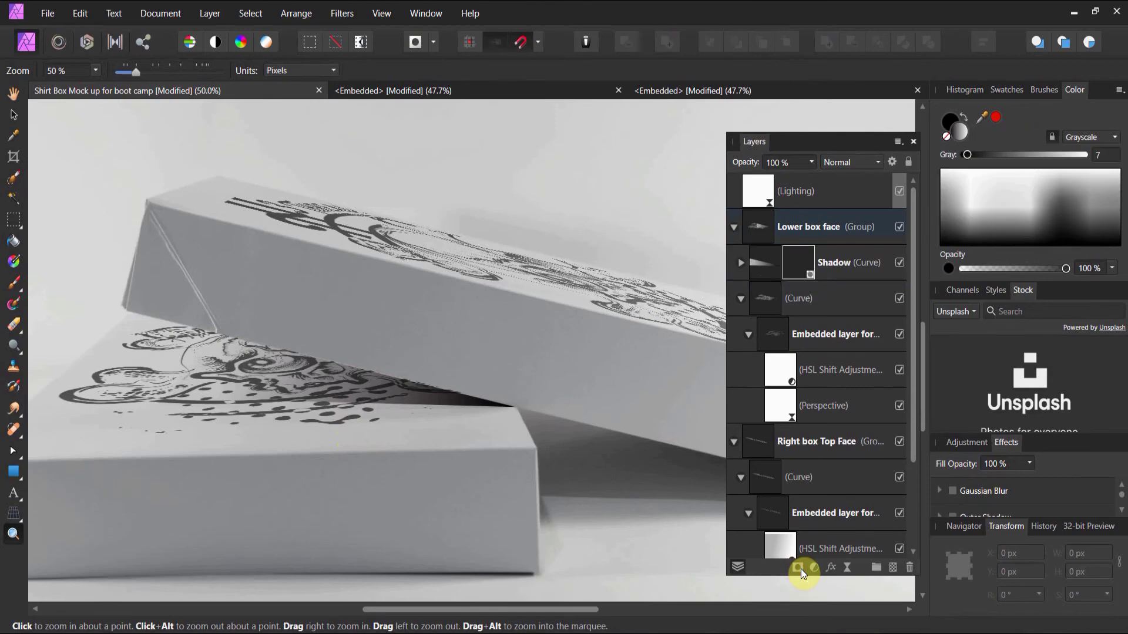
{"action": "left_click", "coordinate": [14, 283]}
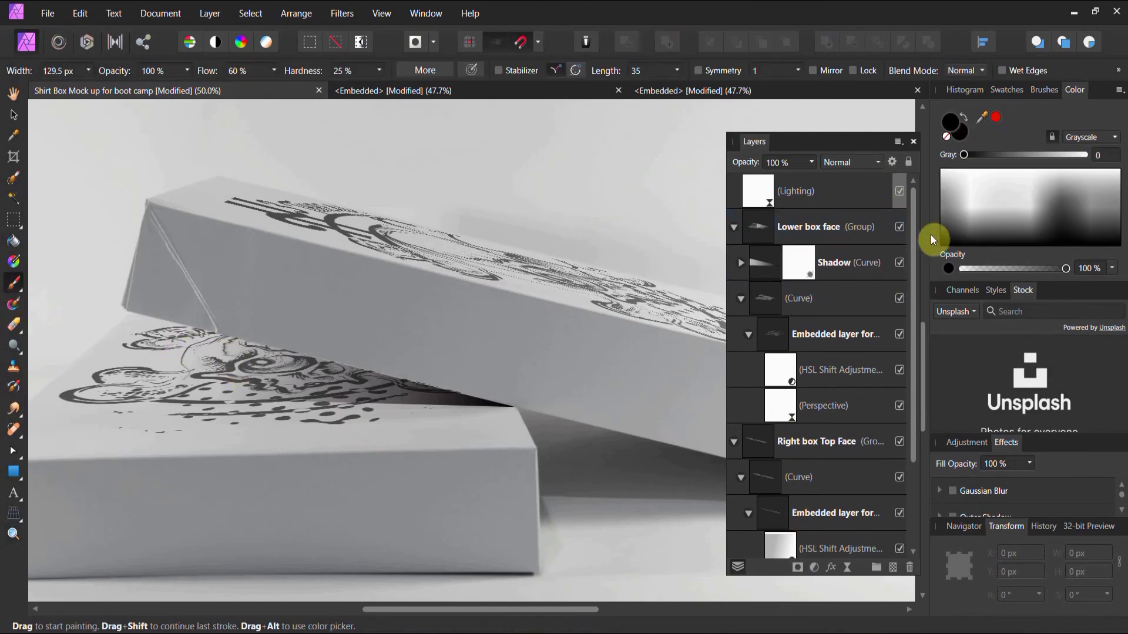
{"action": "left_click", "coordinate": [1044, 92]}
{"action": "scroll", "coordinate": [1024, 186], "scroll_direction": "down", "scroll_amount": 5}
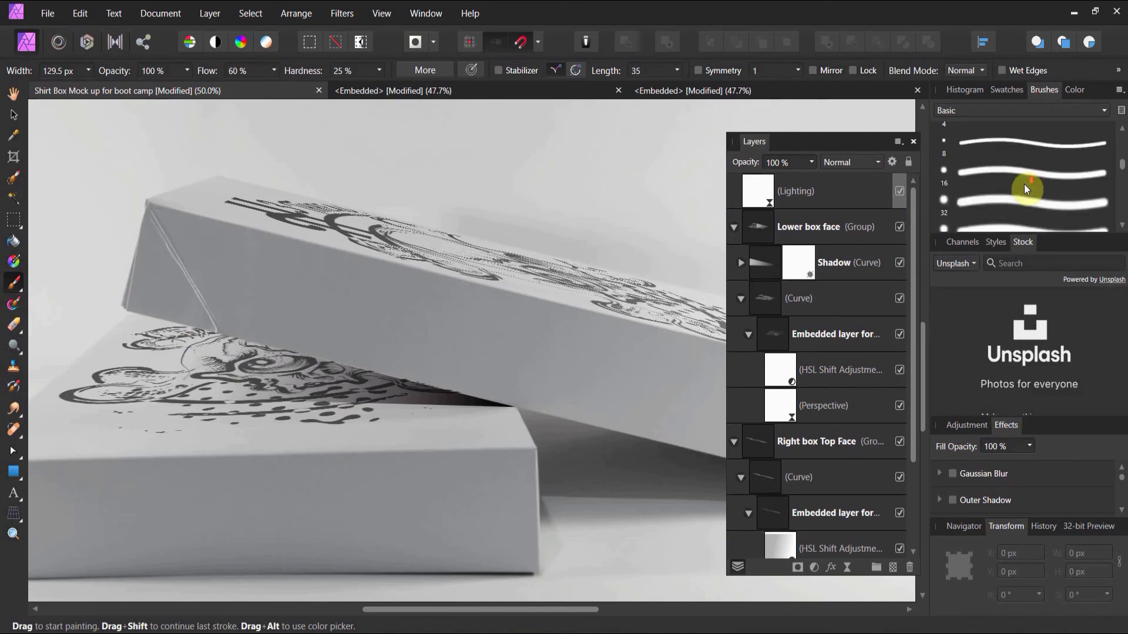
{"action": "left_click", "coordinate": [1014, 210]}
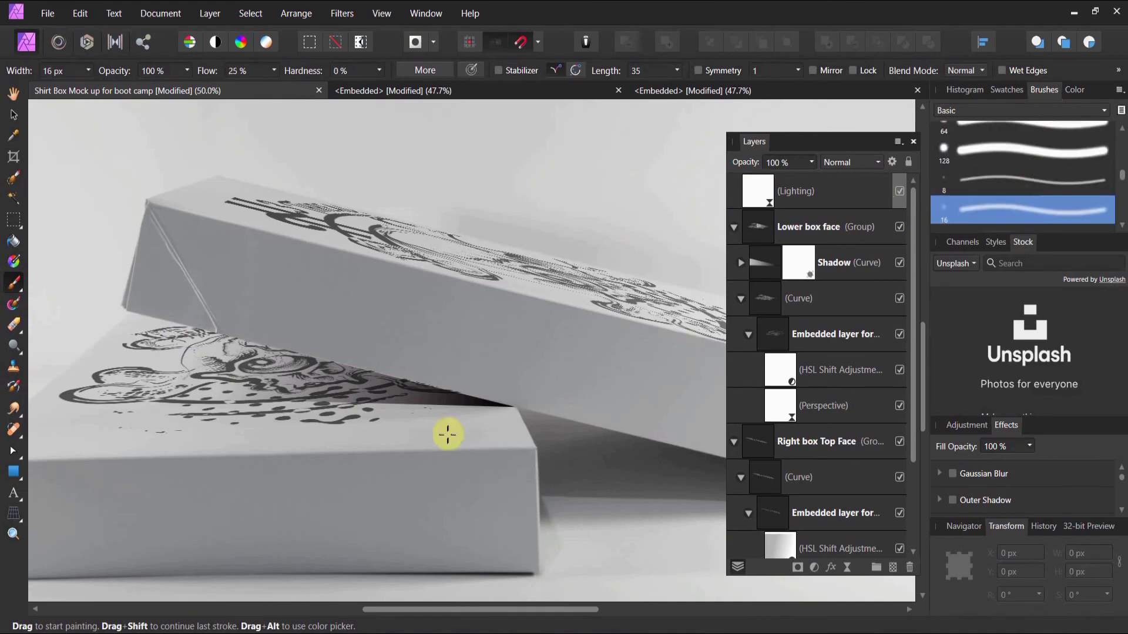
{"action": "key", "text": "bracketright"}
{"action": "key", "text": "bracketright"}
{"action": "key", "text": "bracketright"}
{"action": "key", "text": "bracketright"}
{"action": "key", "text": "bracketright"}
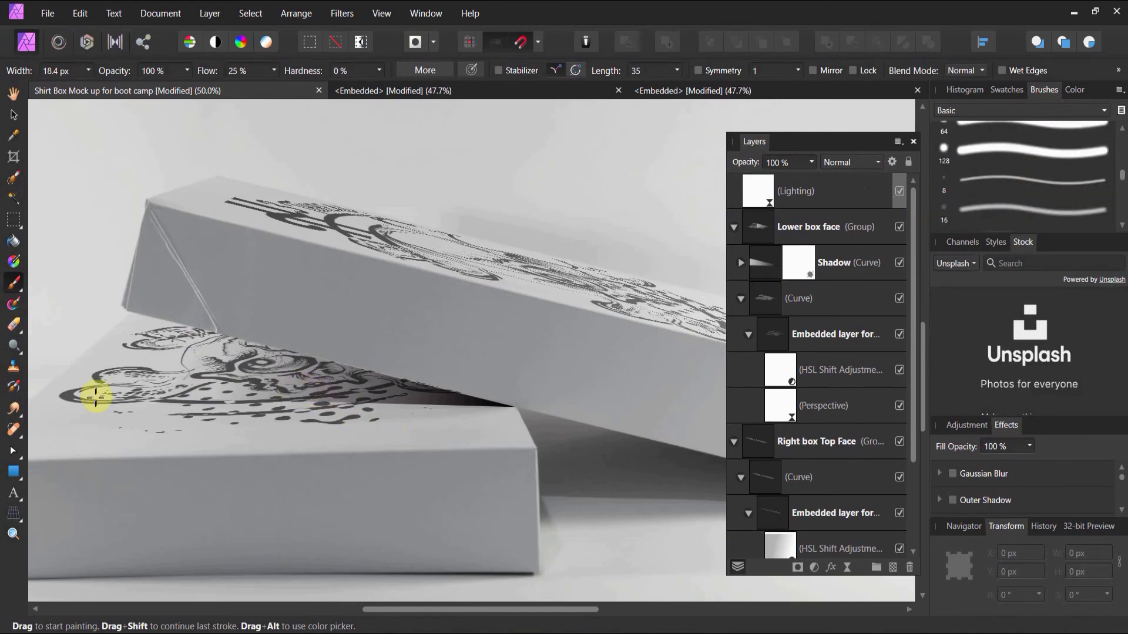
{"action": "key", "text": "bracketright"}
{"action": "key", "text": "bracketright"}
{"action": "key", "text": "bracketright"}
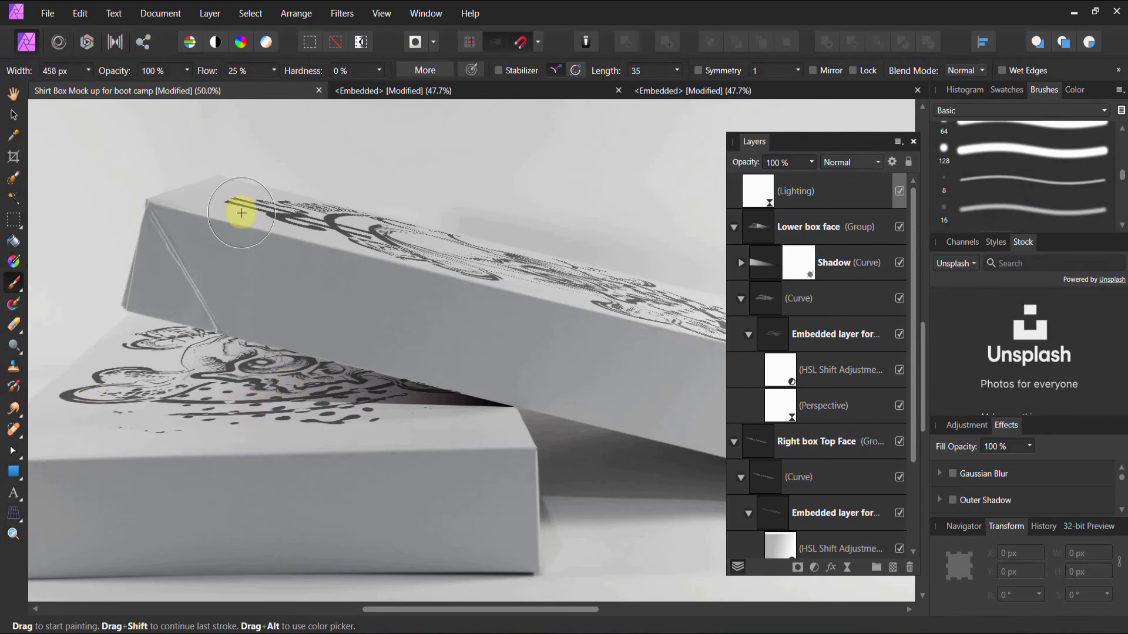
{"action": "left_click", "coordinate": [273, 70]}
{"action": "left_click_drag", "start_coordinate": [276, 86], "coordinate": [305, 87]}
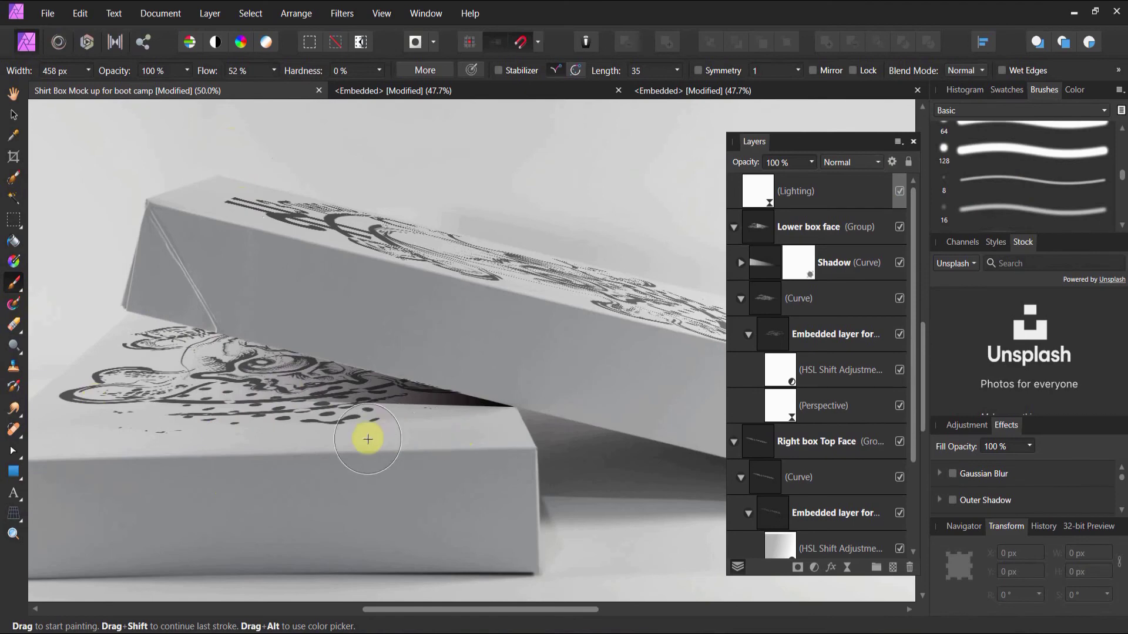
Paint the mask to fade the shadow band under the upper box, toggling the layer to compare
{"action": "mouse_move", "coordinate": [368, 439]}
{"action": "left_mouse_down"}
{"action": "mouse_move", "coordinate": [331, 444]}
{"action": "mouse_move", "coordinate": [501, 441]}
{"action": "left_mouse_up"}
{"action": "mouse_move", "coordinate": [589, 439]}
{"action": "left_mouse_down"}
{"action": "mouse_move", "coordinate": [365, 454]}
{"action": "mouse_move", "coordinate": [453, 432]}
{"action": "mouse_move", "coordinate": [314, 423]}
{"action": "left_mouse_up"}
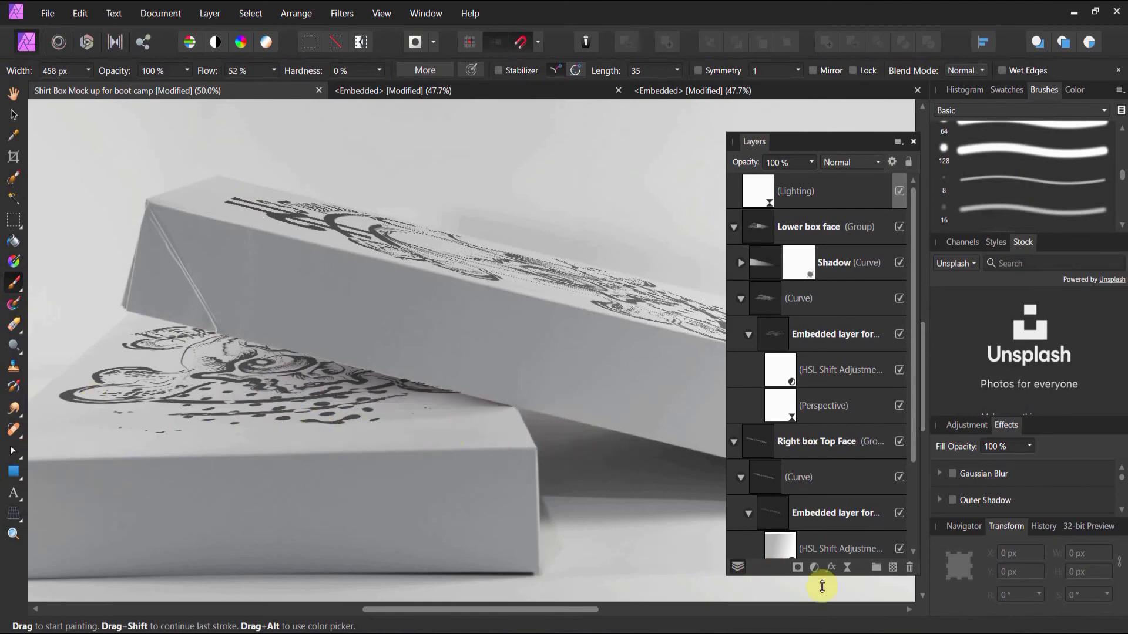
{"action": "left_click", "coordinate": [766, 269]}
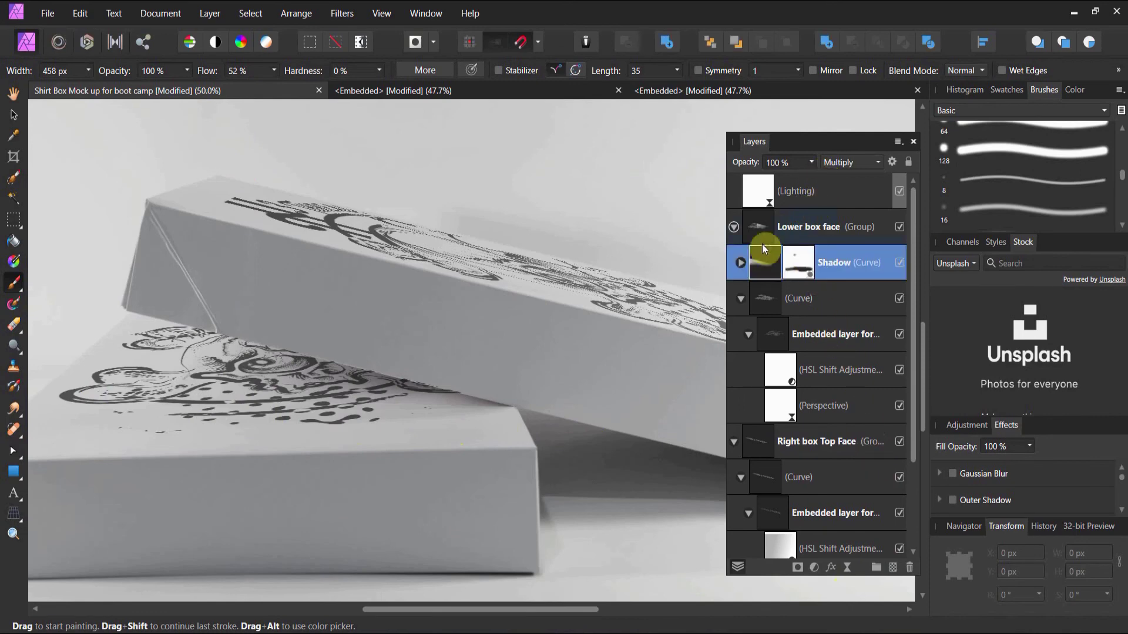
{"action": "left_click", "coordinate": [901, 262]}
{"action": "left_click", "coordinate": [901, 261]}
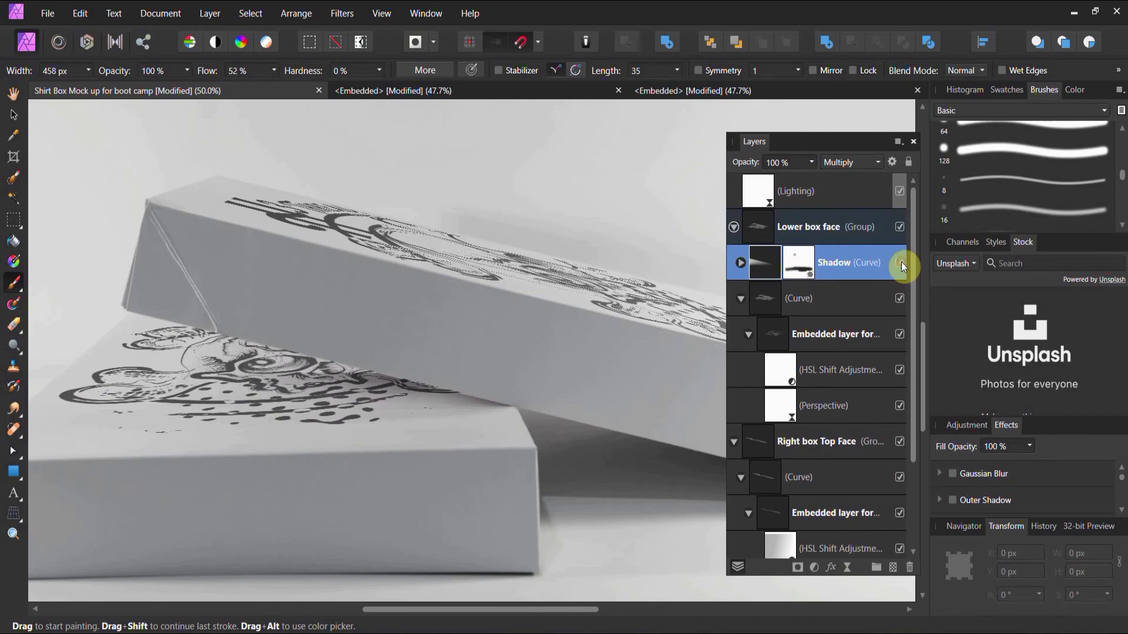
{"action": "left_click", "coordinate": [901, 261]}
{"action": "left_click", "coordinate": [901, 262]}
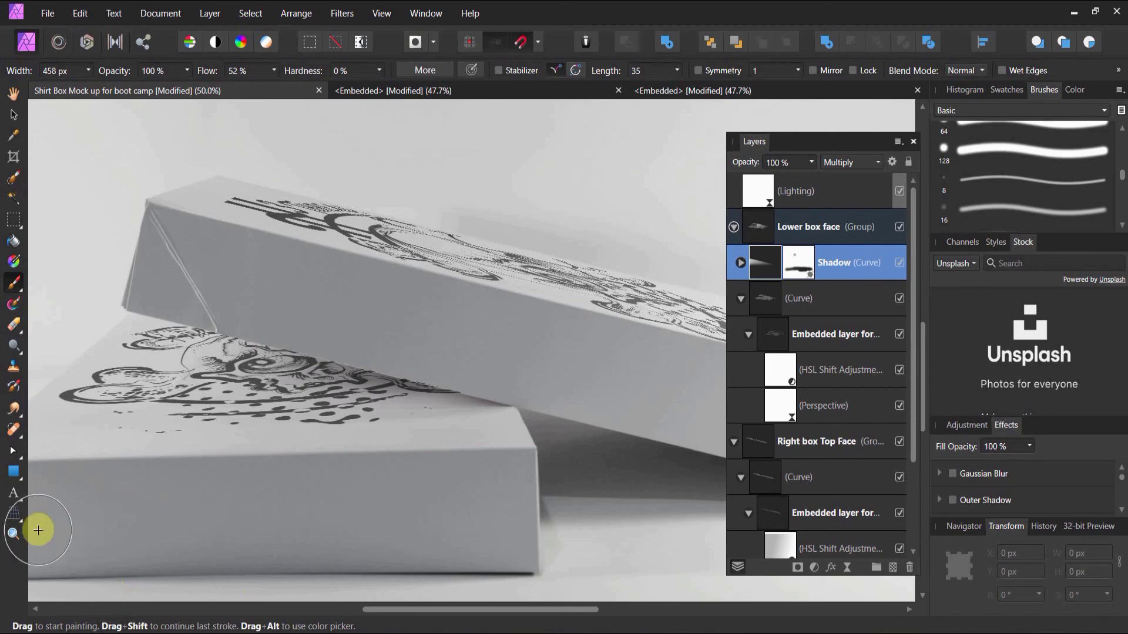
{"action": "left_click", "coordinate": [13, 533]}
{"action": "left_click_drag", "start_coordinate": [391, 380], "coordinate": [148, 384]}
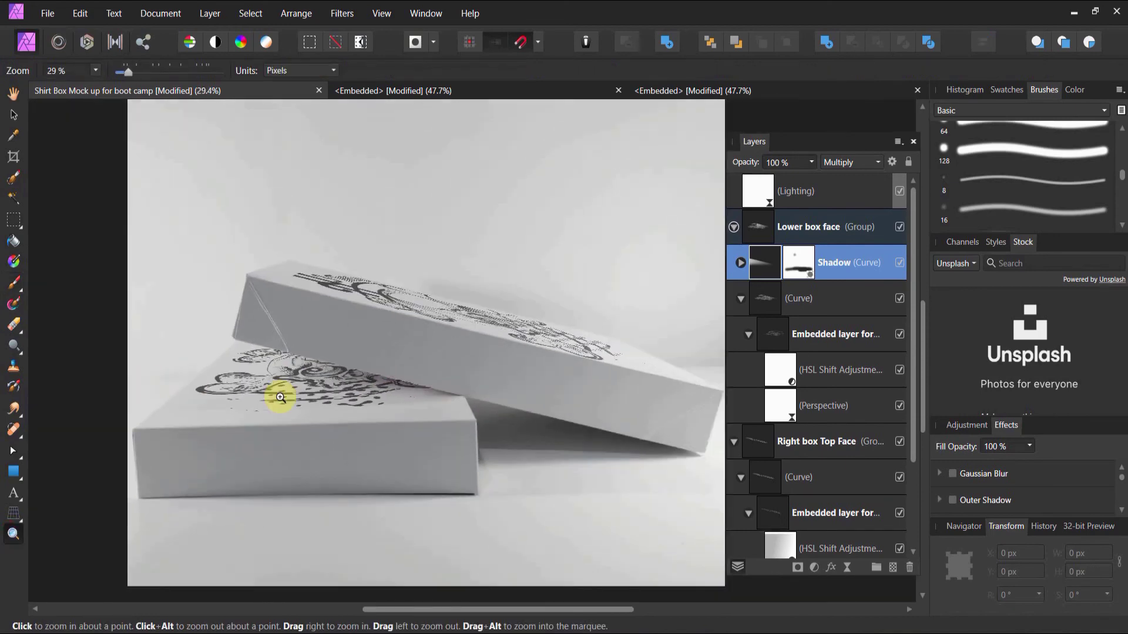